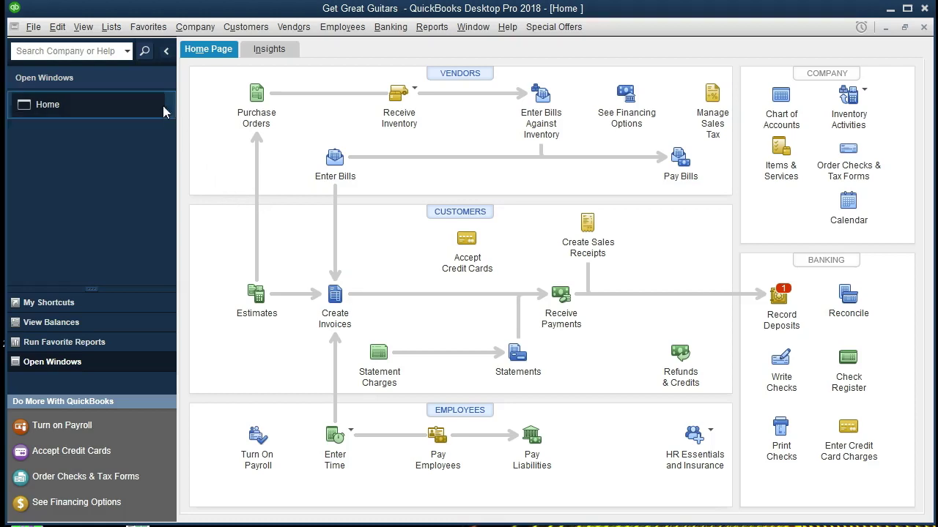
Step: Look through the display options menu and dismiss it without changing anything
left_click(86, 29)
left_click(89, 33)
left_click(89, 33)
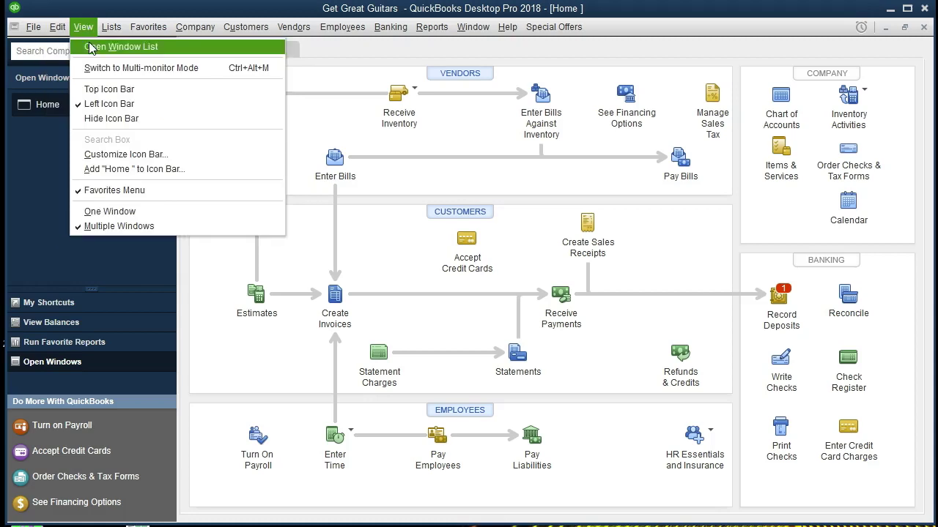
left_click(90, 48)
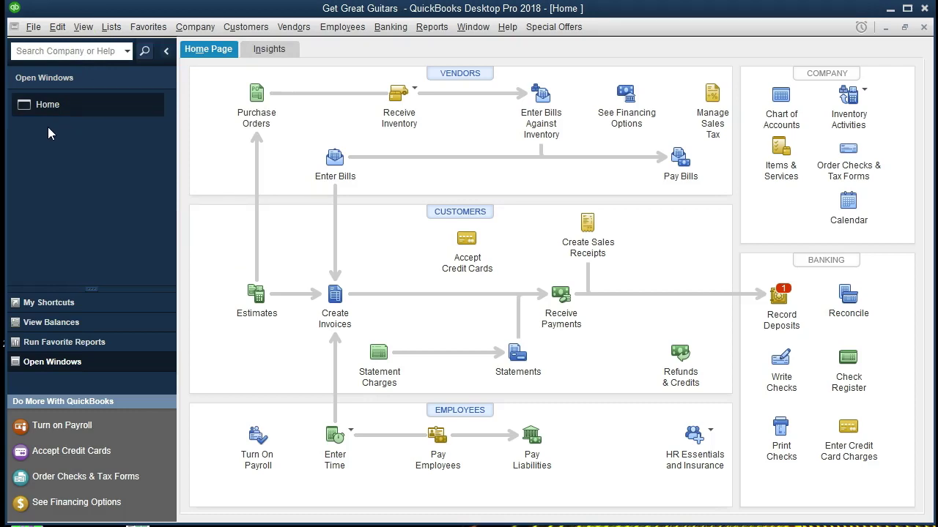
Step: Check the Company and File menus, then start a new invoice, numbered 8
left_click(198, 27)
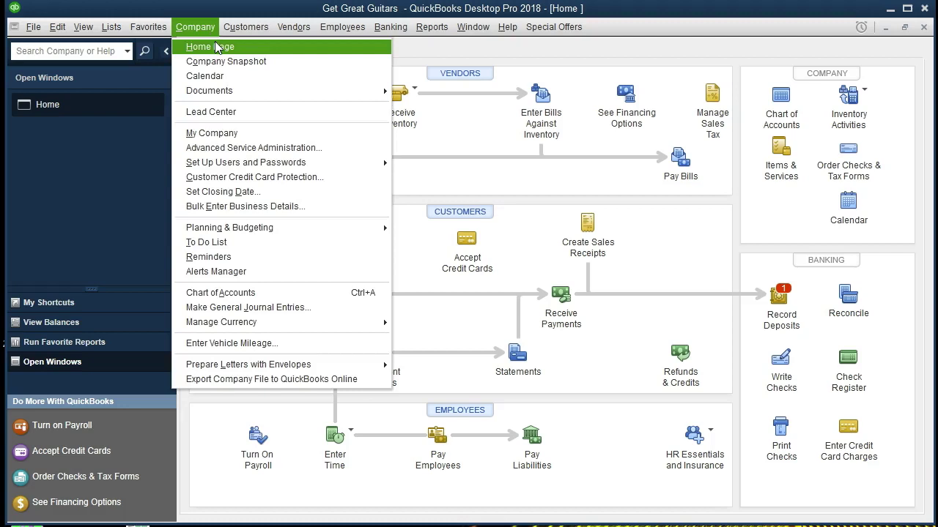
left_click(202, 29)
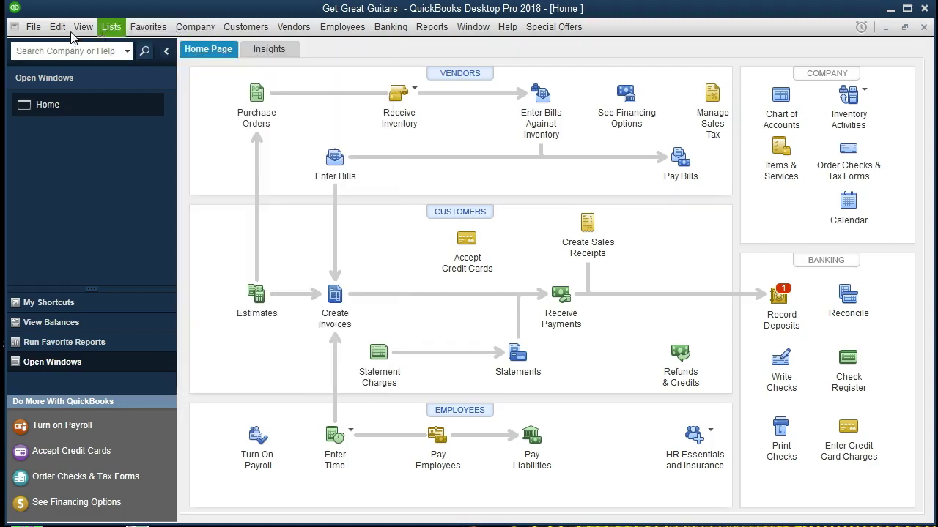
left_click(31, 29)
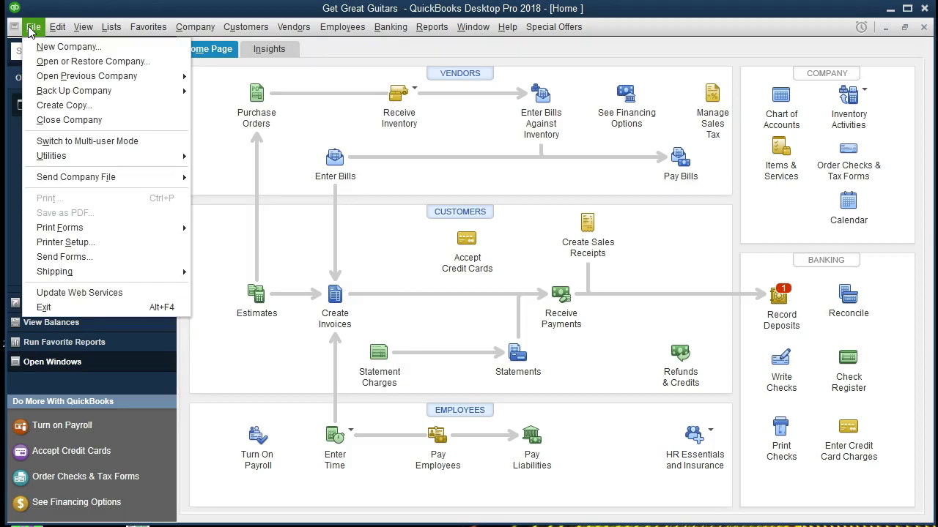
left_click(31, 29)
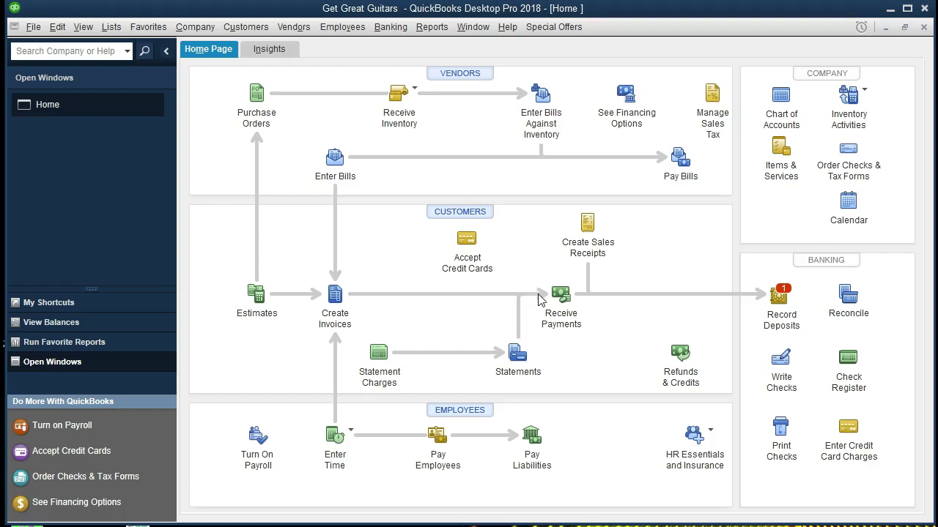
left_click(340, 294)
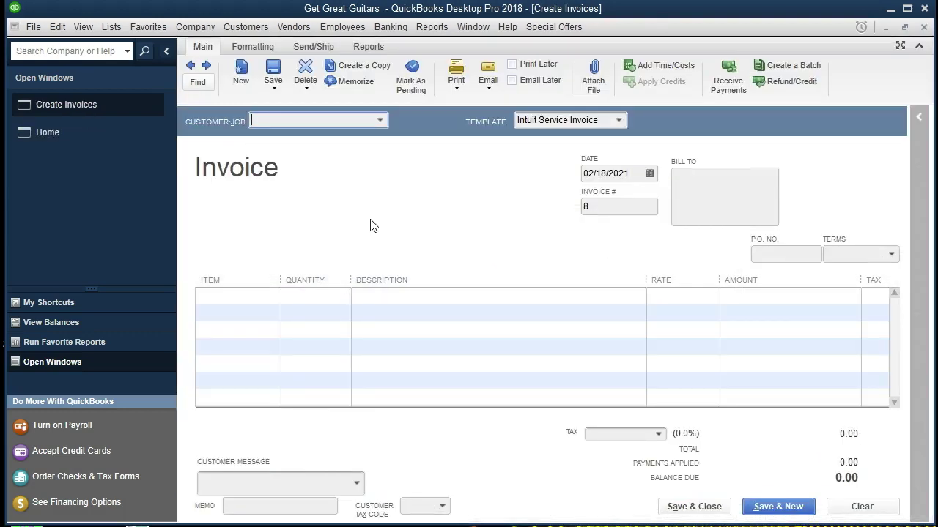
Step: Set customer Music Stuff Store and date 02/19/2021, moving on to the Net 30 terms
left_click(381, 122)
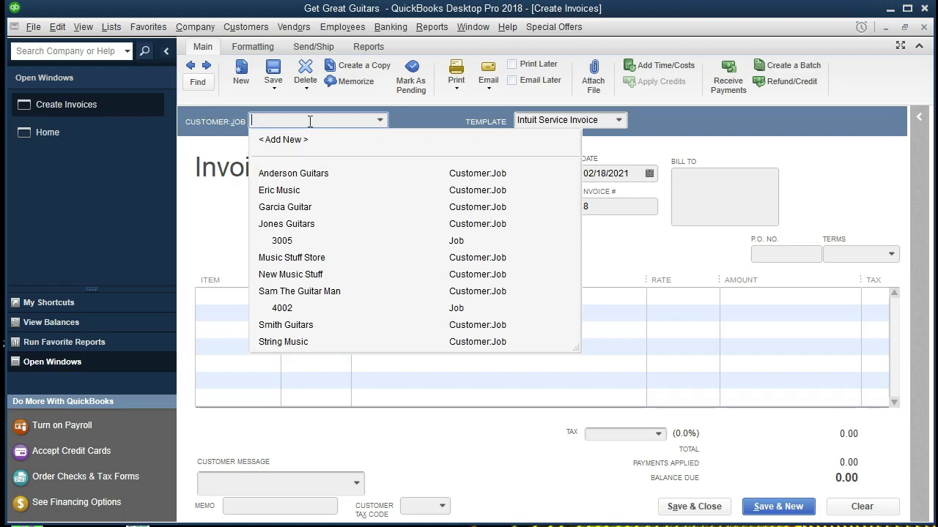
type("Music Stuff Store")
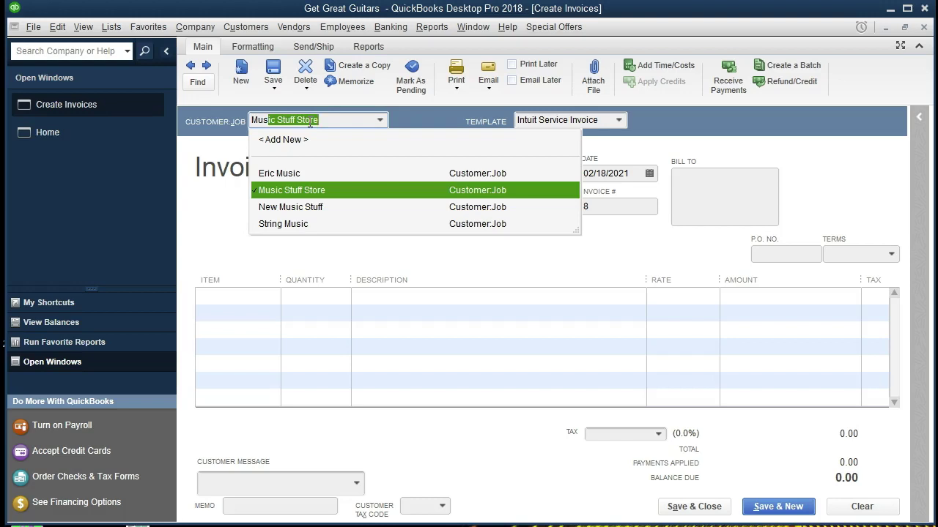
key("Tab")
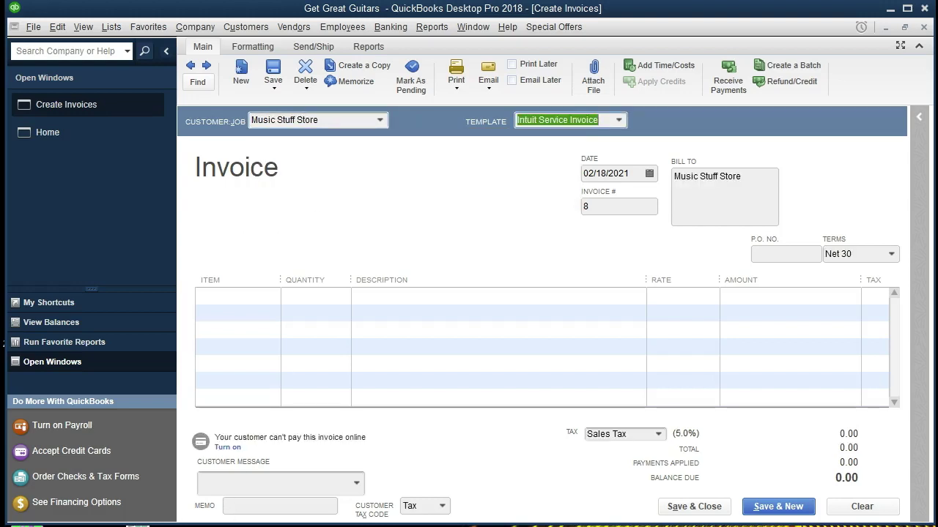
key("Tab")
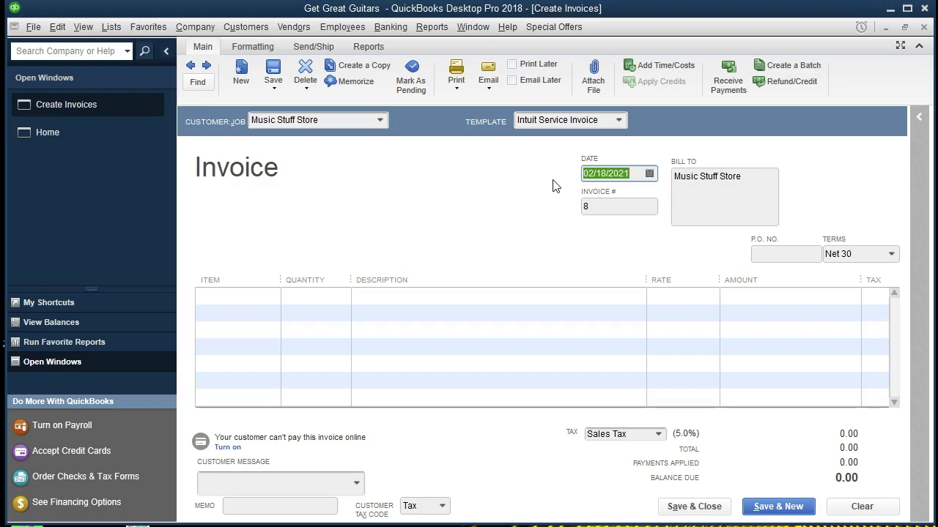
key("Tab")
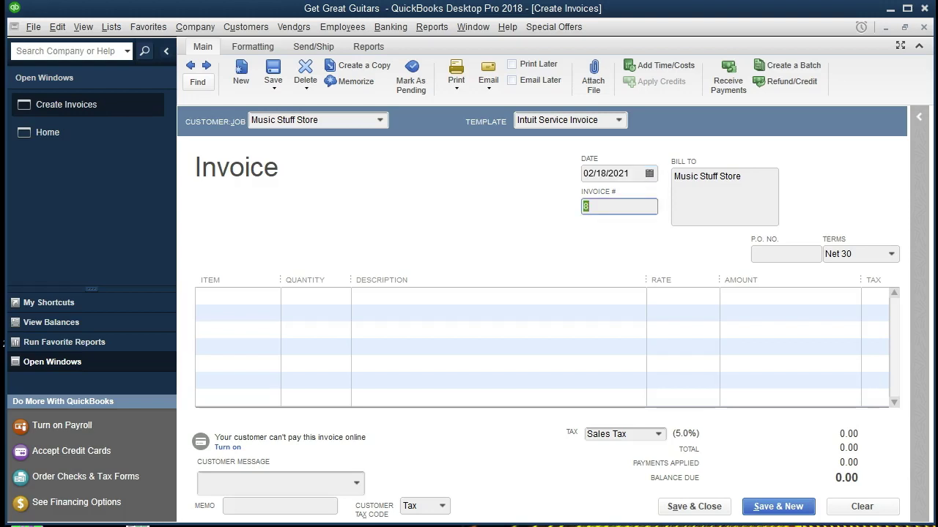
left_click(634, 173)
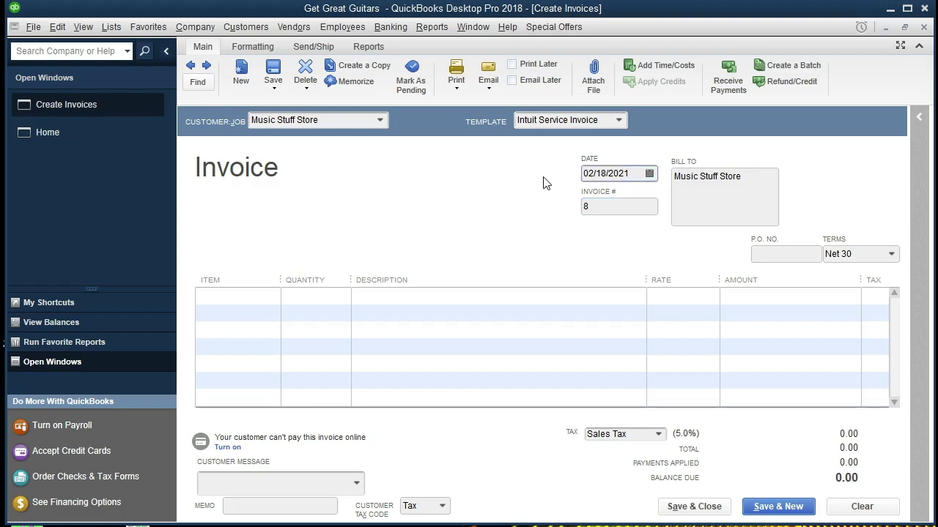
key("plus")
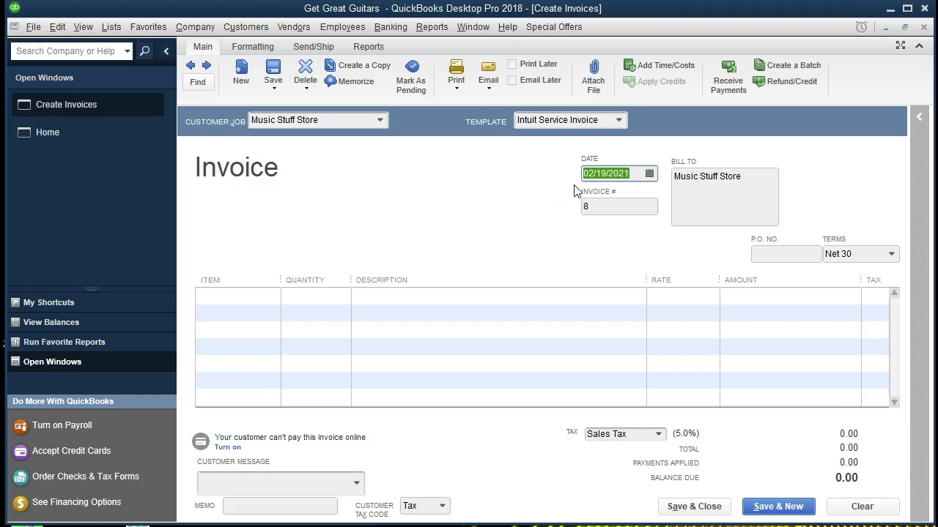
key("Tab")
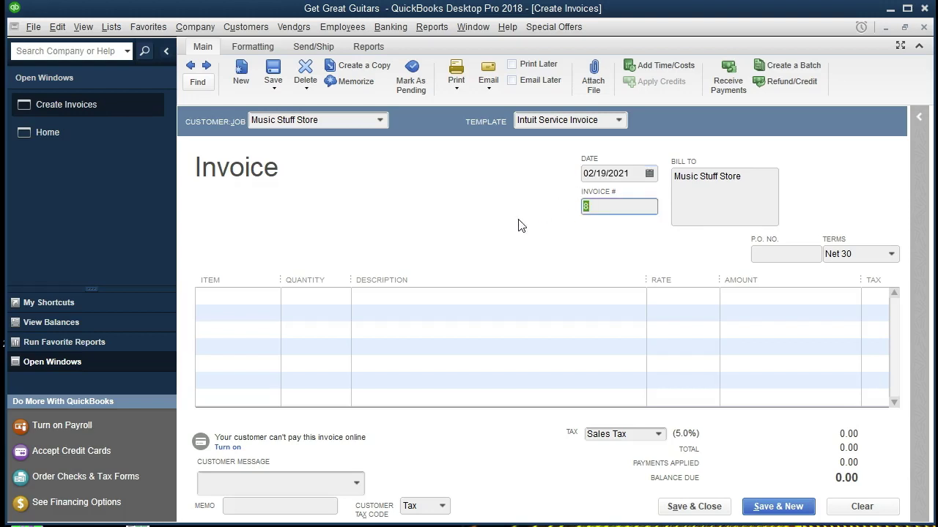
key("Tab")
key("Tab")
key("Tab")
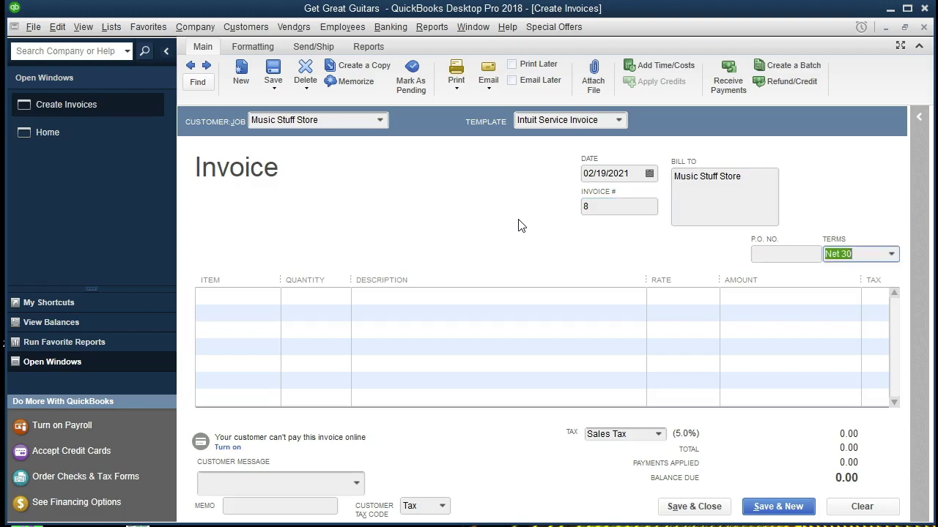
key("Tab")
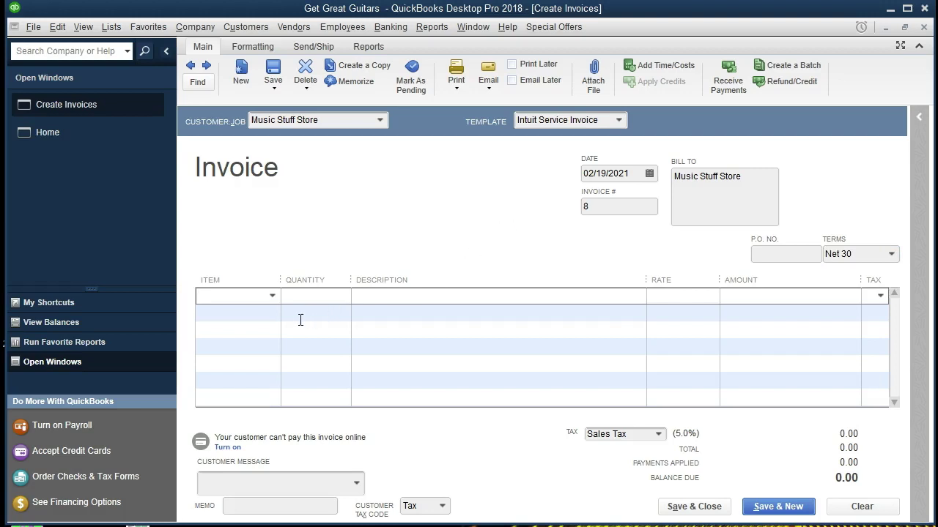
Step: Enter item ENLPBUNG3 (Epiphone Standard Pro) with quantity 1 on the first invoice line
left_click(271, 296)
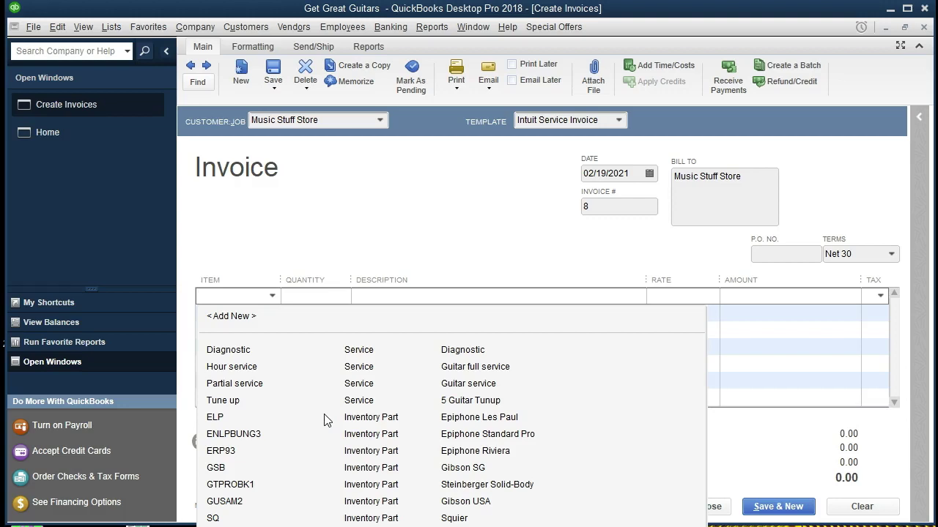
type("ENLPBUNG3")
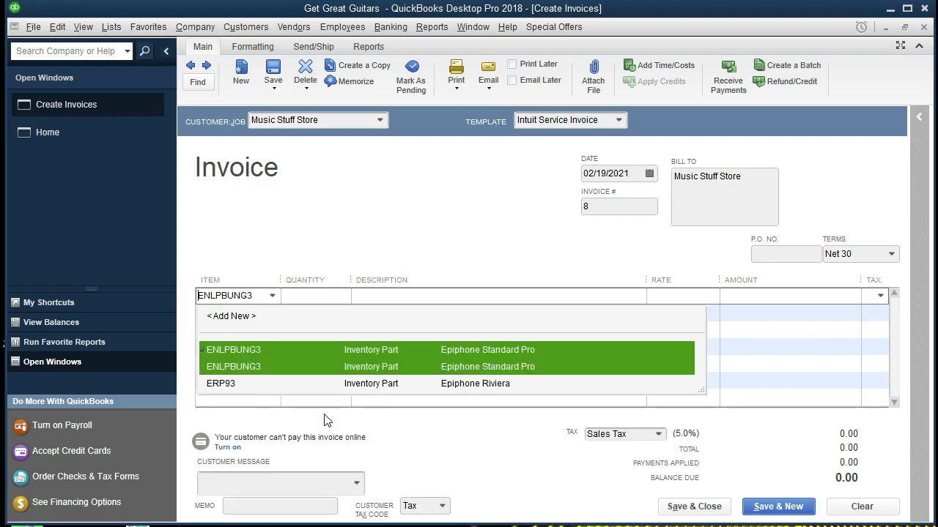
key("Tab")
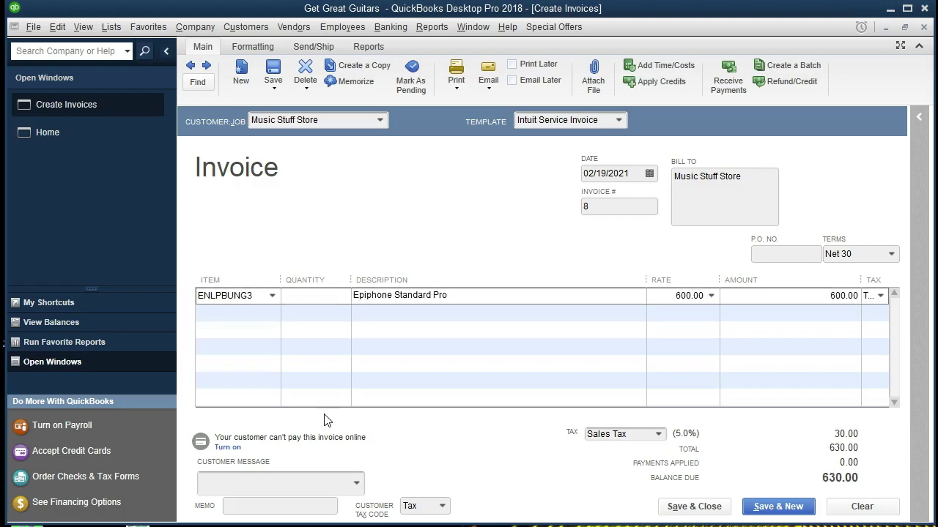
type("1")
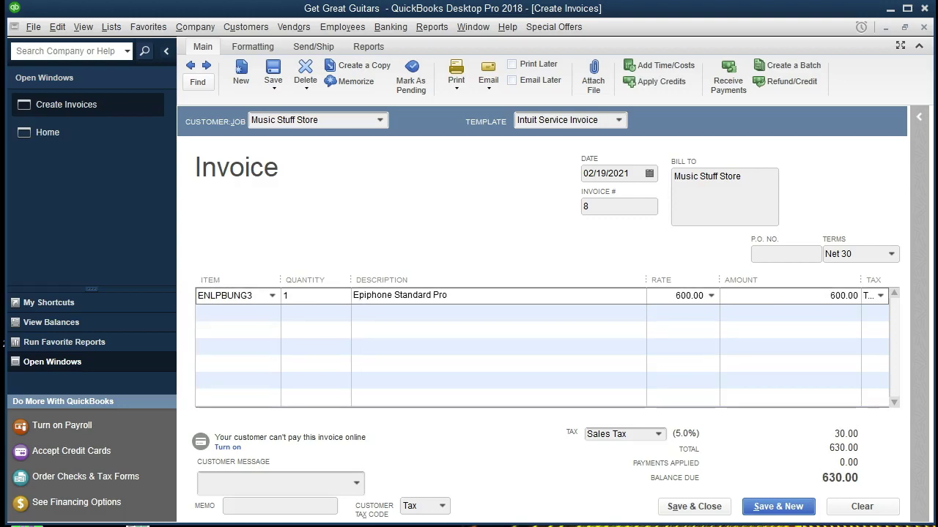
key("Tab")
key("Tab")
left_click(104, 28)
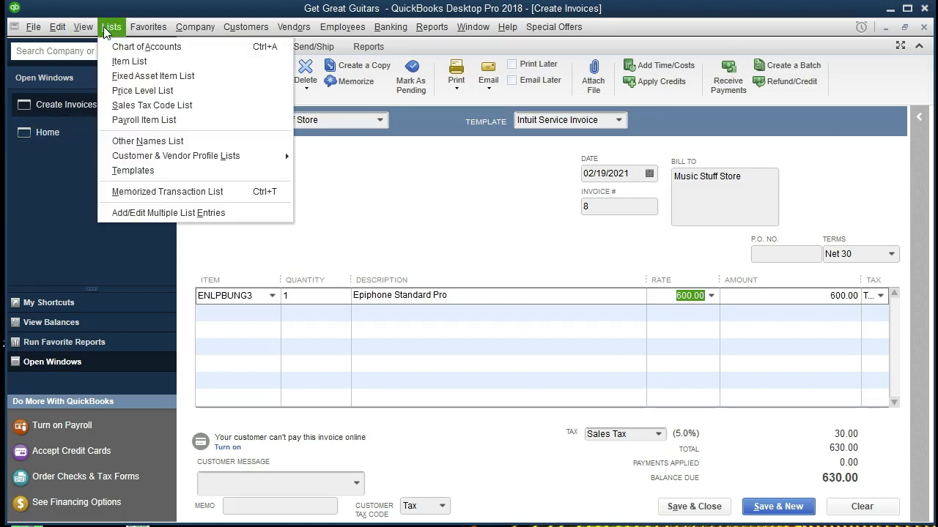
left_click(145, 63)
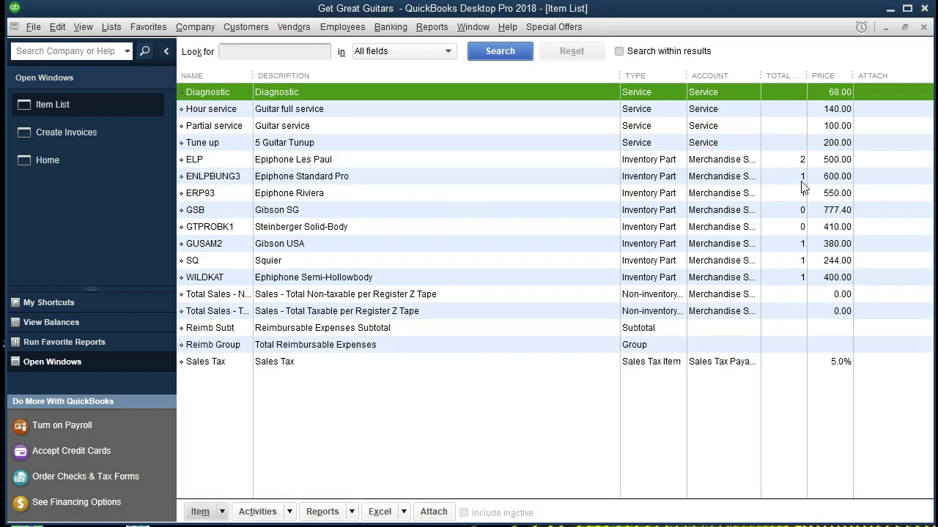
double_click(834, 177)
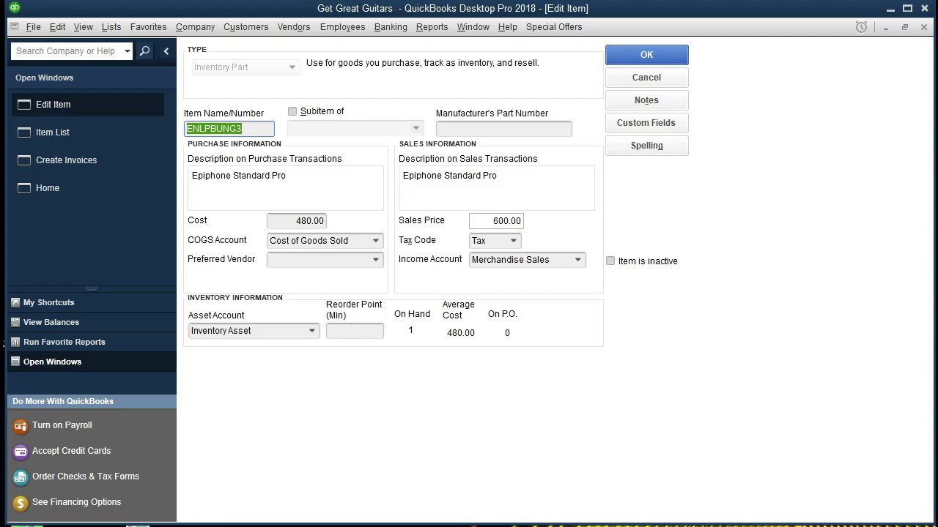
left_click(925, 28)
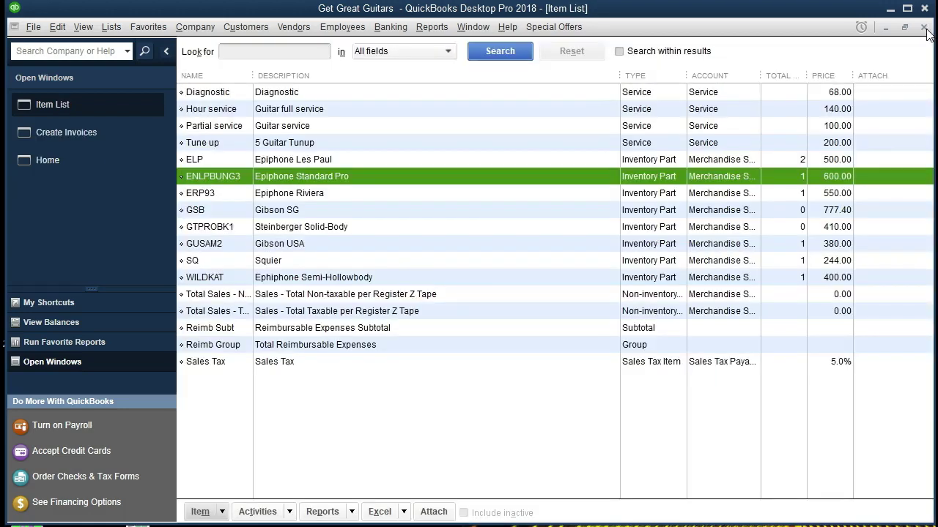
left_click(924, 28)
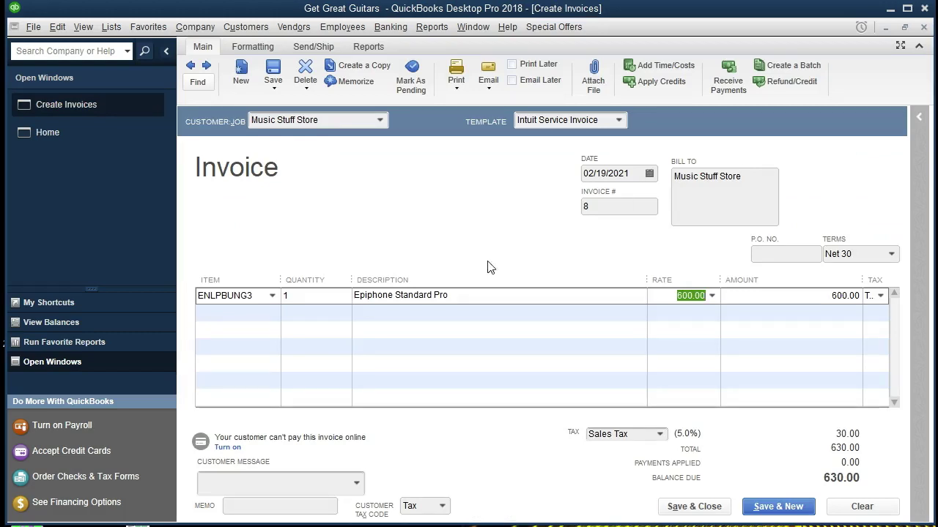
Step: Save and close the Music Stuff Store invoice
left_click(693, 507)
left_click(680, 511)
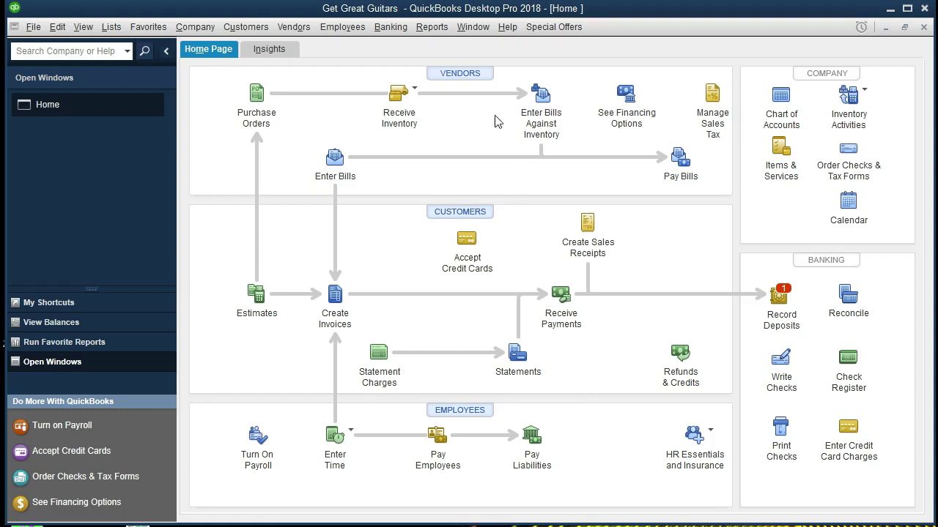
Step: Open the Balance Sheet Standard report from Company & Financial reports
left_click(432, 28)
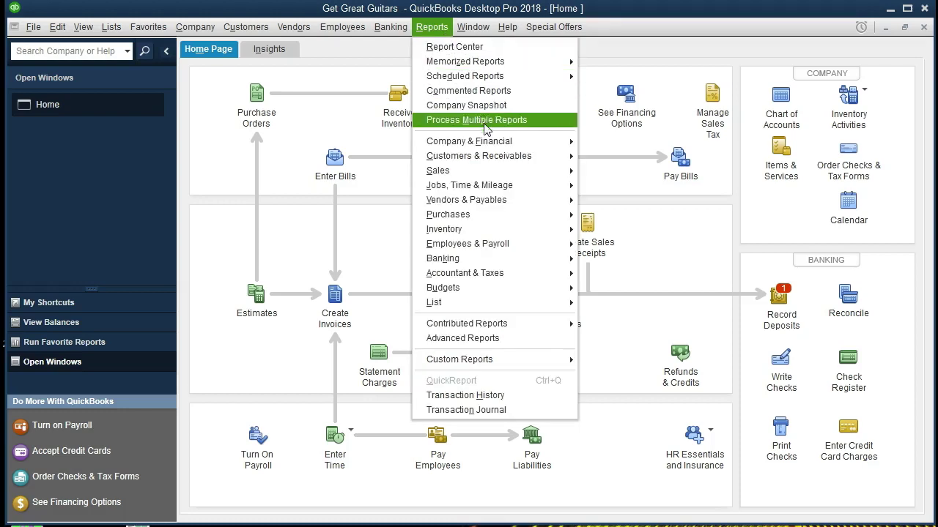
mouse_move(517, 144)
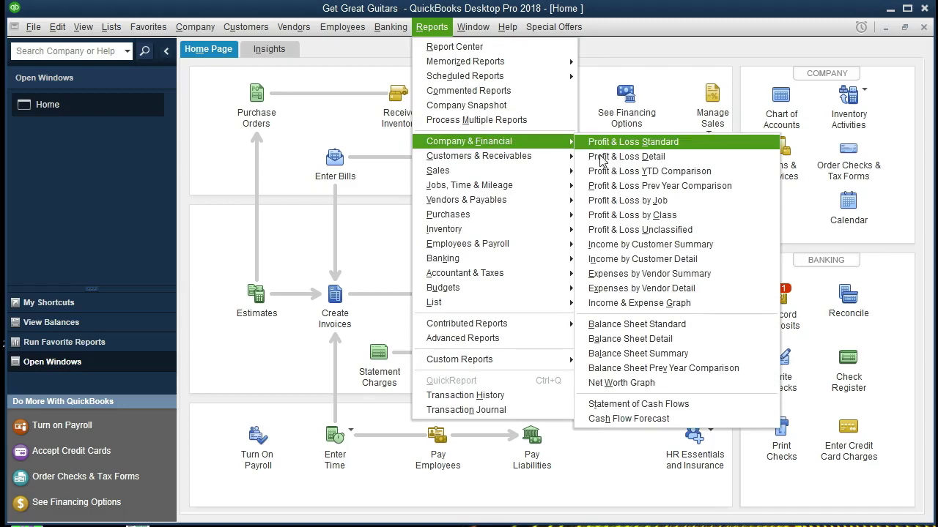
left_click(713, 334)
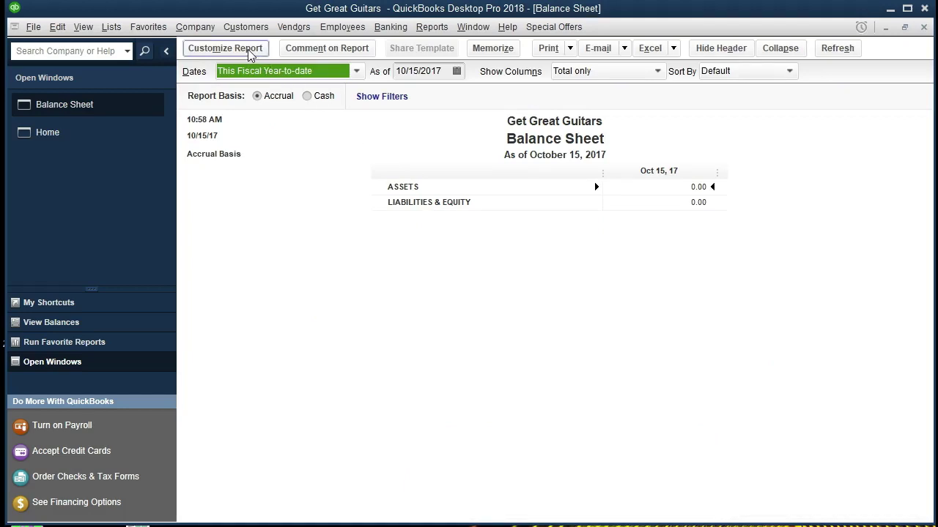
Step: Set the range to 01/01/2021–12/31/2021, then QuickZoom into Accounts Receivable
left_click(225, 48)
key("Tab")
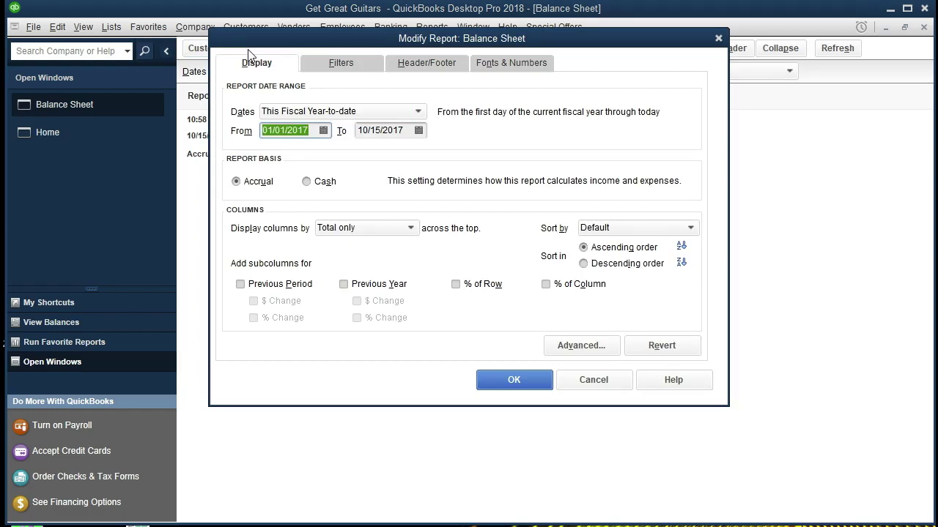
type("010121")
key("Tab")
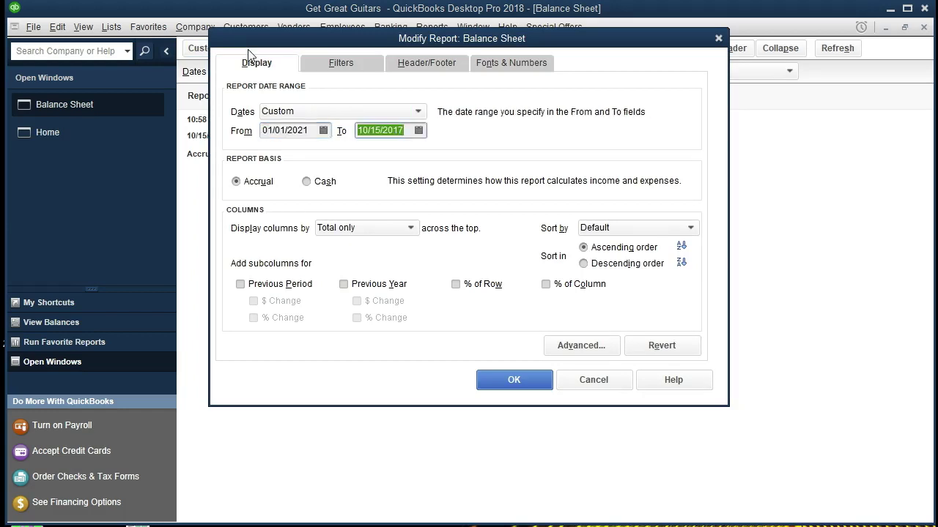
type("12/31/202")
type("1")
key("Tab")
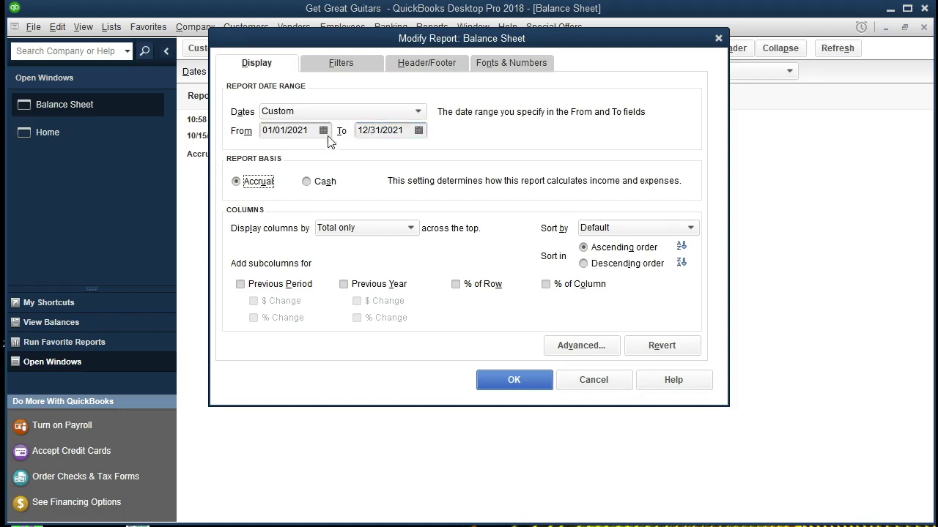
left_click(500, 387)
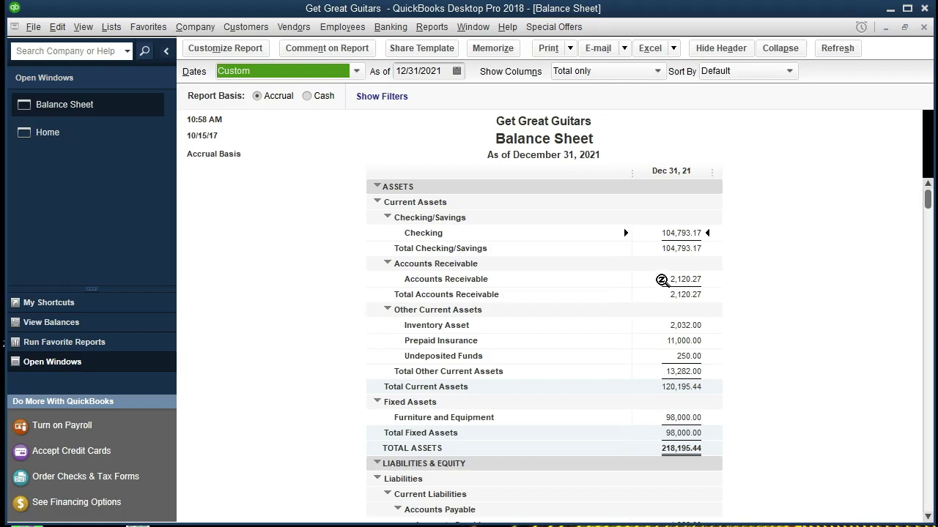
double_click(661, 280)
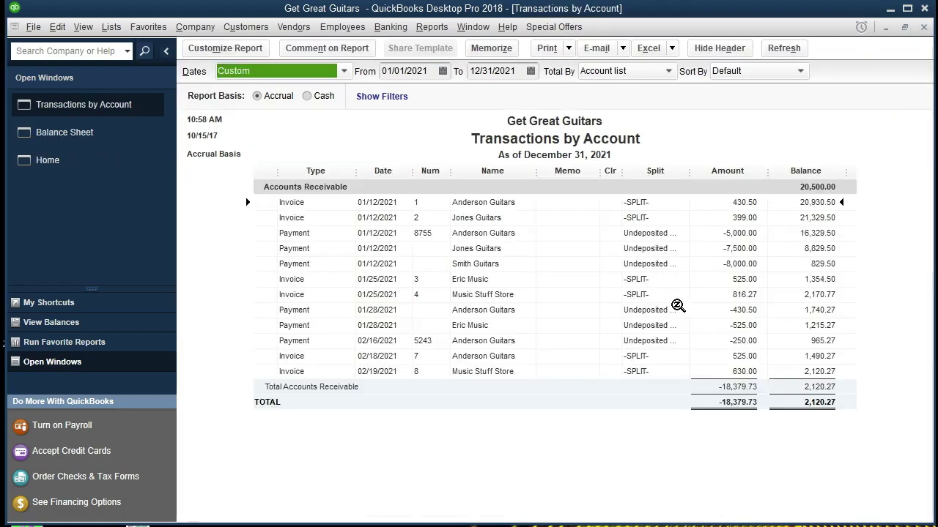
Step: Open invoice 8 from the 630.00 receivables row, then close it and the transaction list
double_click(724, 371)
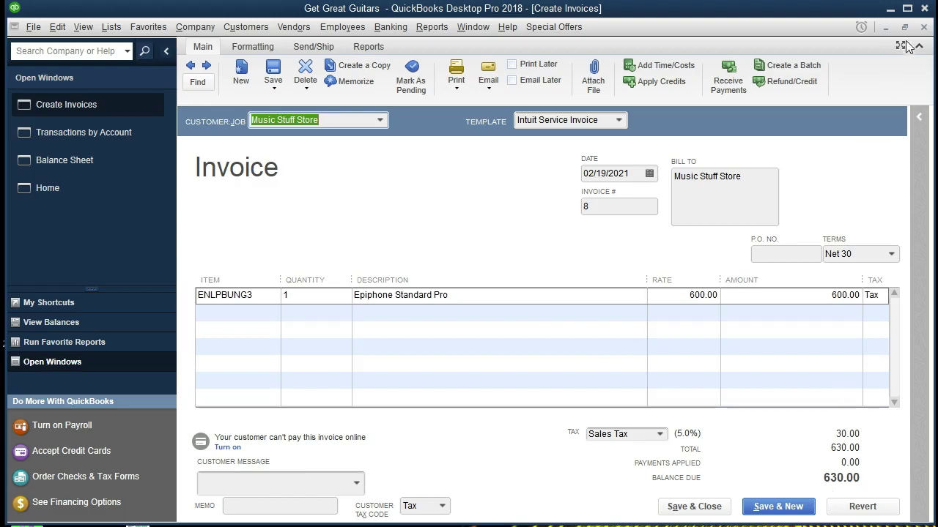
left_click(925, 27)
left_click(924, 27)
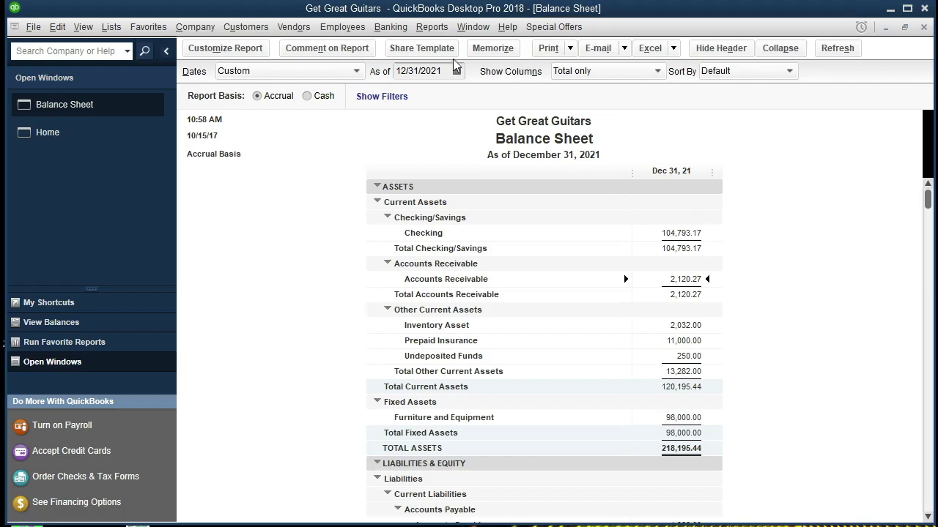
Step: Open the Profit & Loss Standard report dated 01/01/2021 through 12/31/2021
left_click(432, 26)
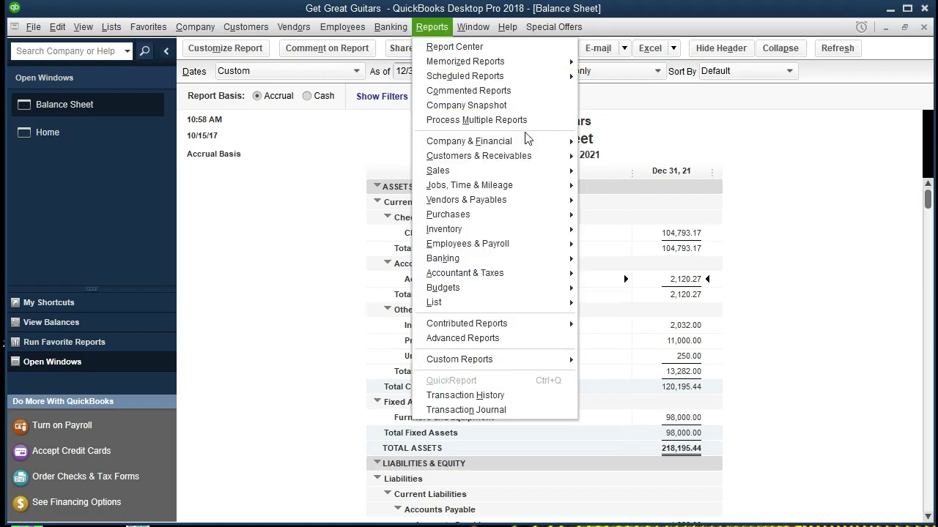
mouse_move(526, 139)
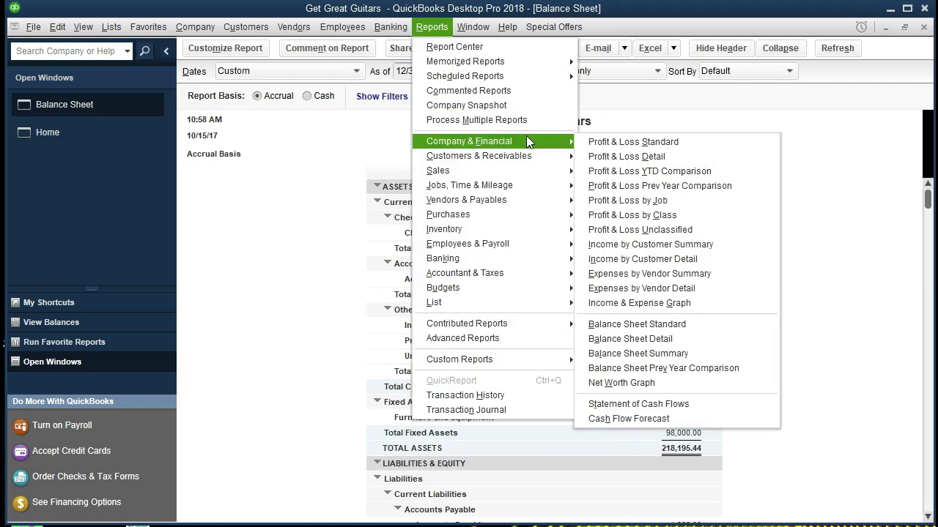
left_click(701, 143)
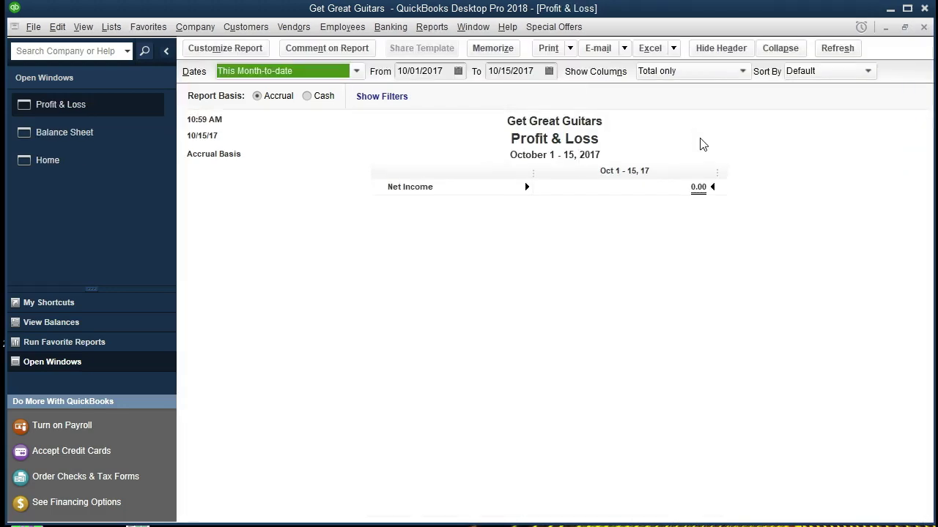
key("Tab")
type("0")
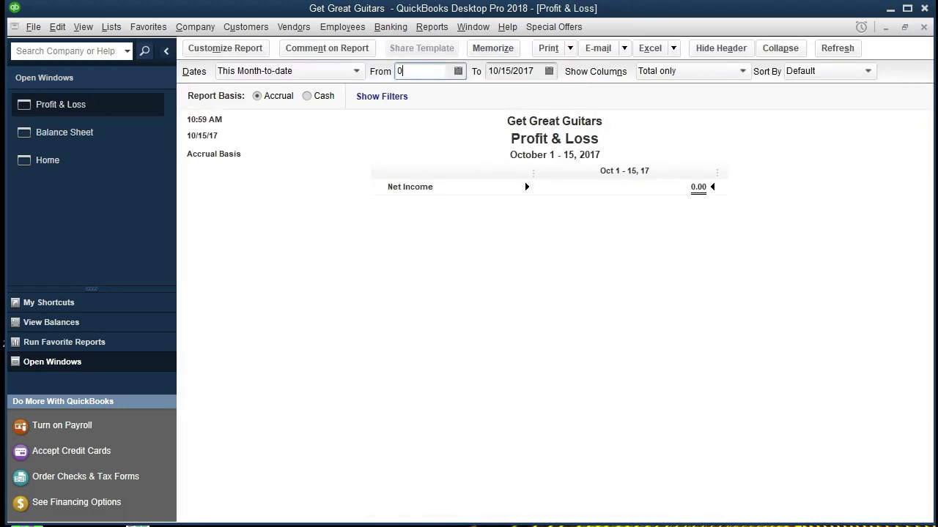
type("1/01/2021")
key("Tab")
type("12/31/2021")
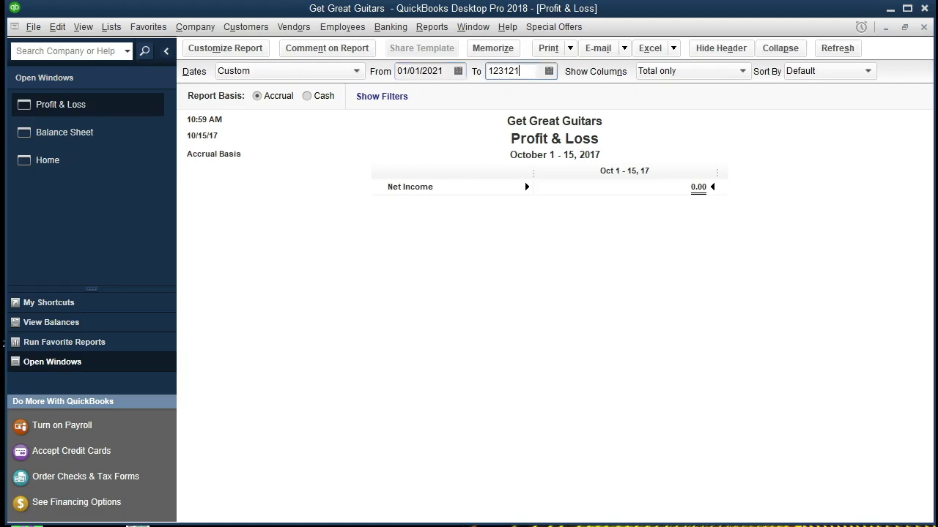
key("Tab")
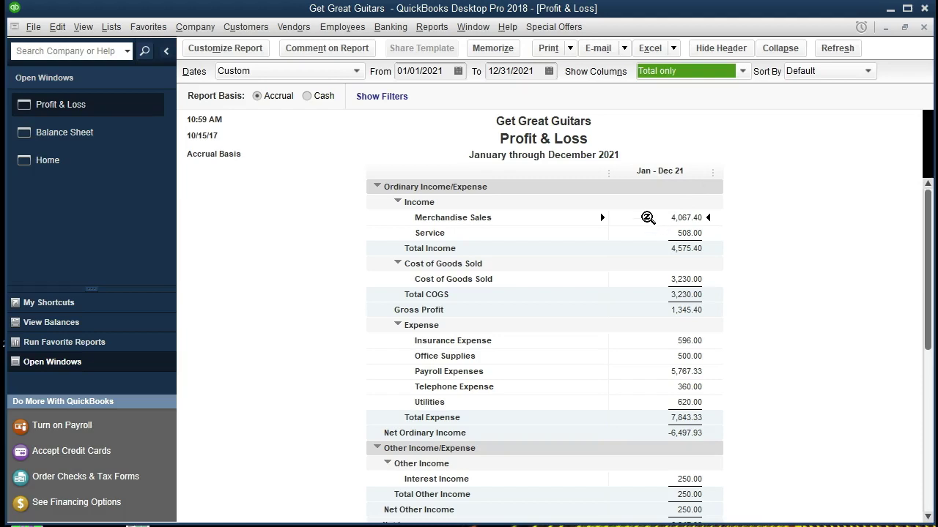
double_click(648, 217)
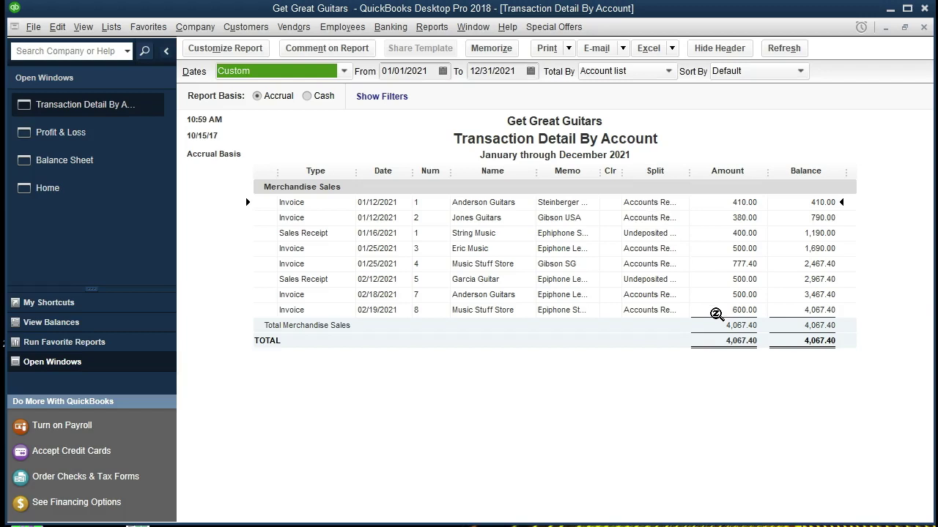
double_click(717, 314)
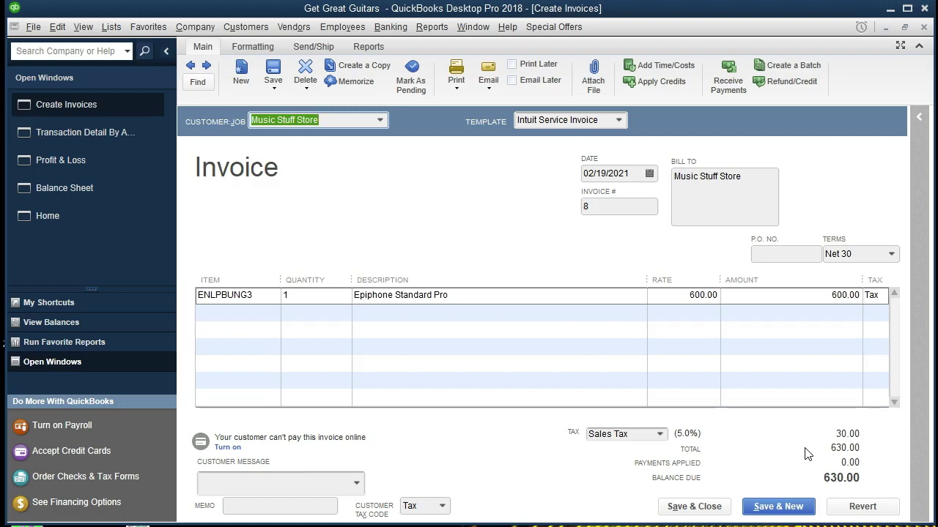
left_click(923, 27)
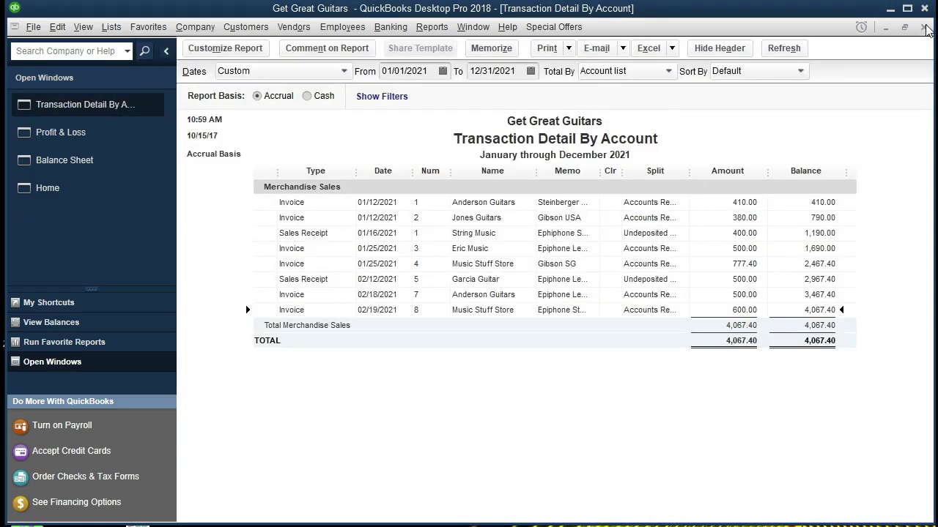
left_click(923, 27)
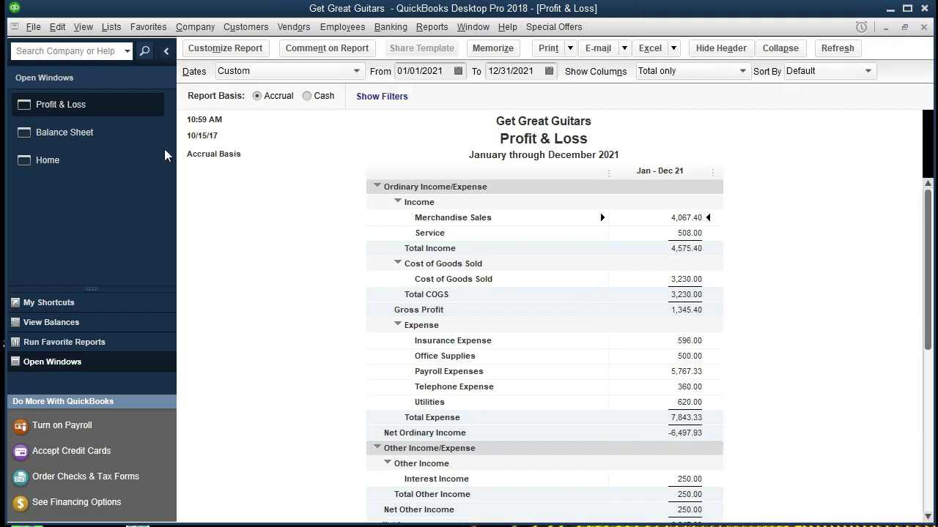
Step: Trace Balance Sheet Sales Tax Payable to invoice 8's 30.00 tax line, then close both drilldowns
left_click(120, 143)
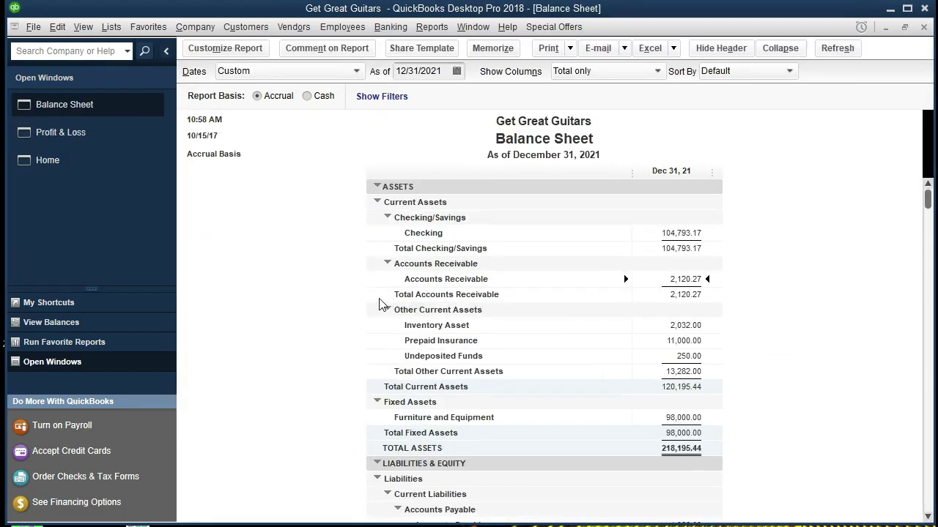
scroll(369, 300, "down", 2)
scroll(370, 301, "down", 3)
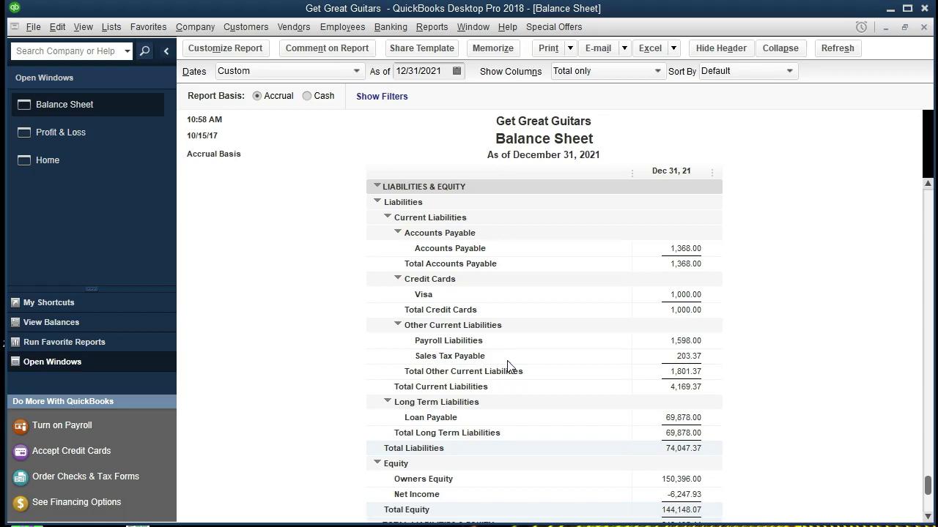
double_click(663, 358)
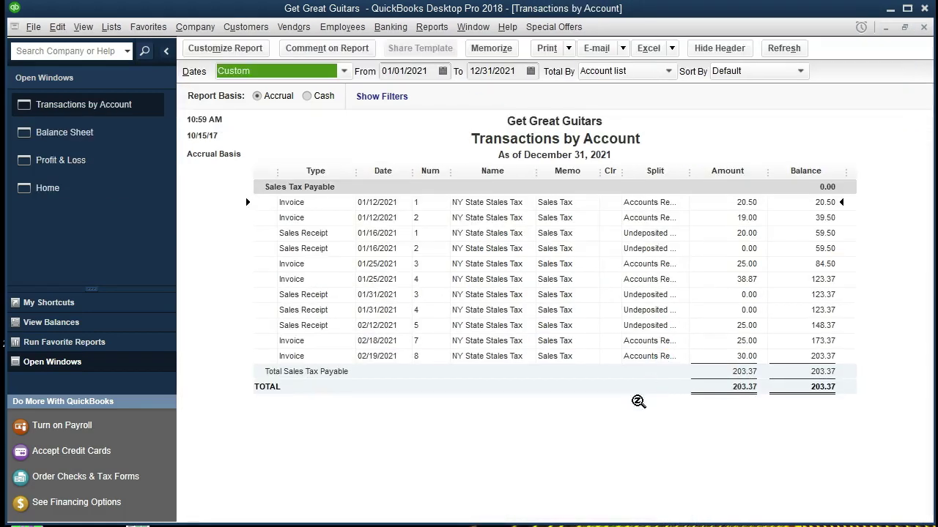
double_click(720, 355)
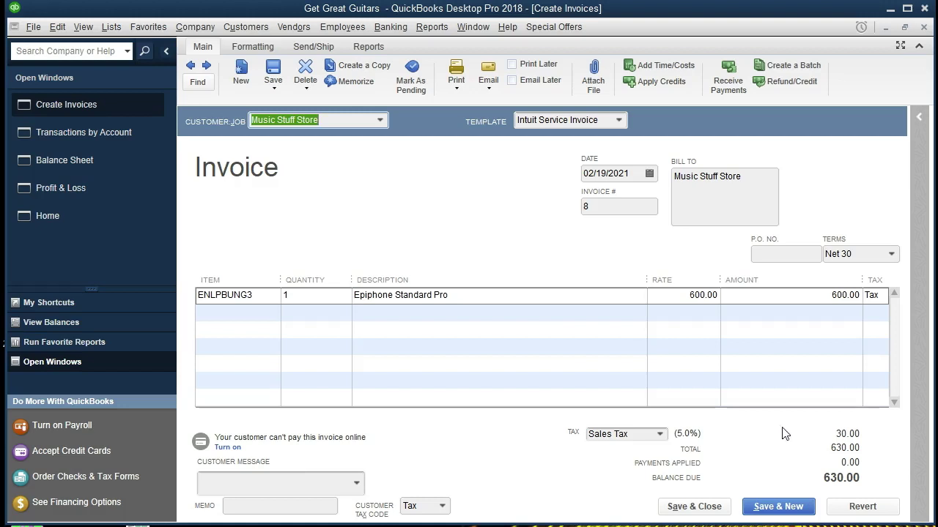
left_click(925, 28)
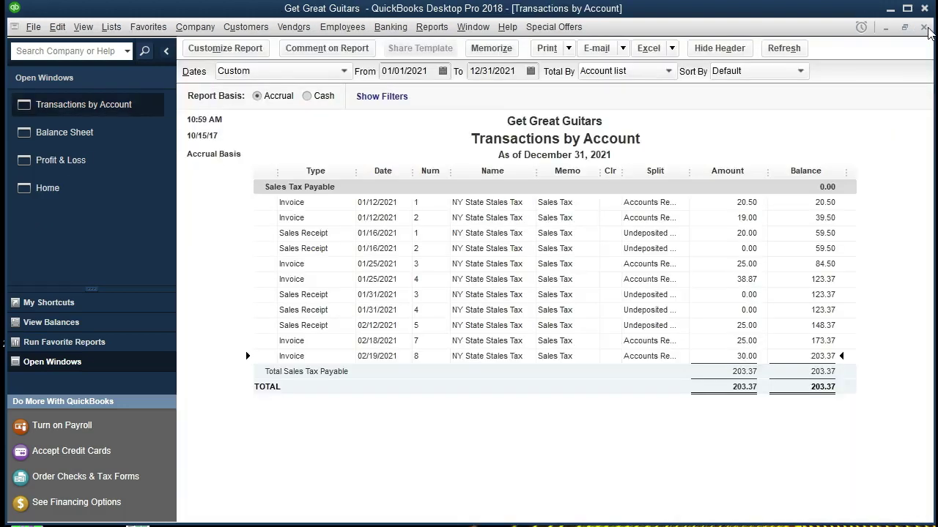
left_click(925, 28)
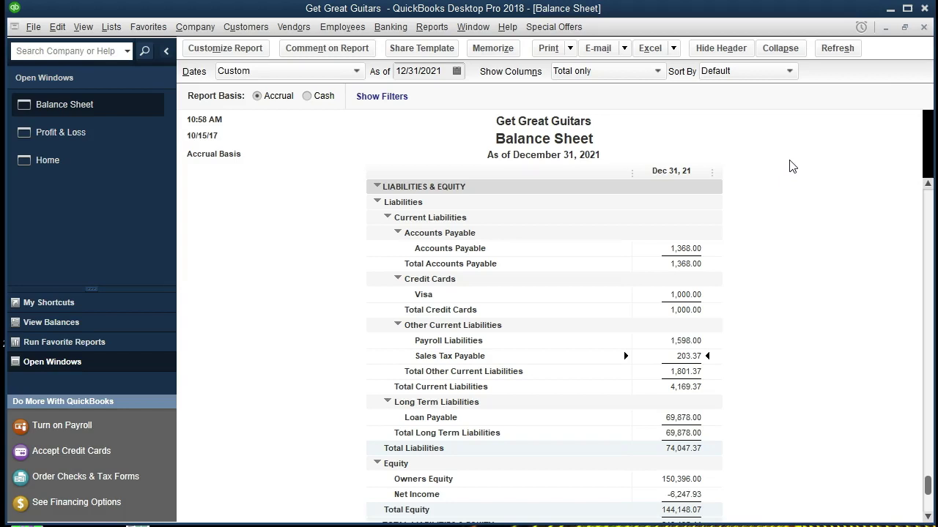
Step: Trace Inventory Asset's -480.00 row to invoice #8, then close the invoice and report
scroll(754, 329, "up", 5)
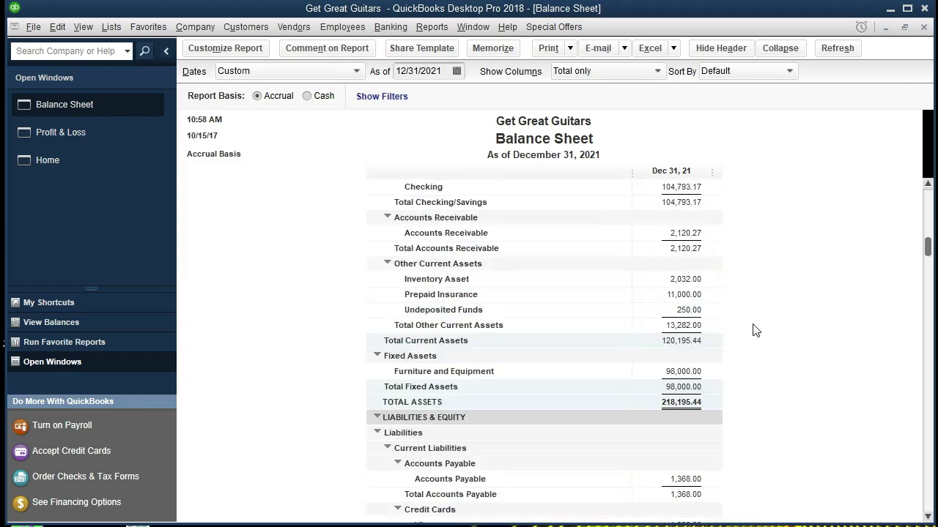
scroll(754, 329, "up", 1)
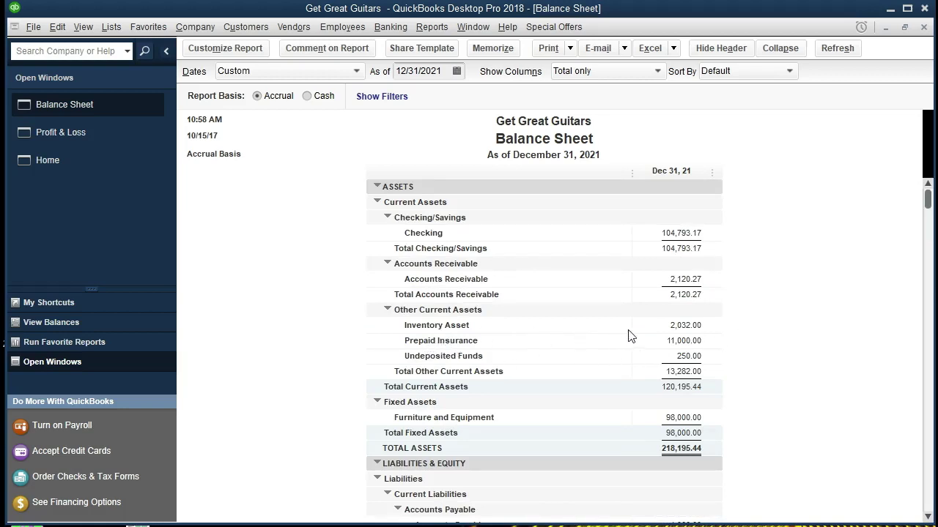
double_click(652, 326)
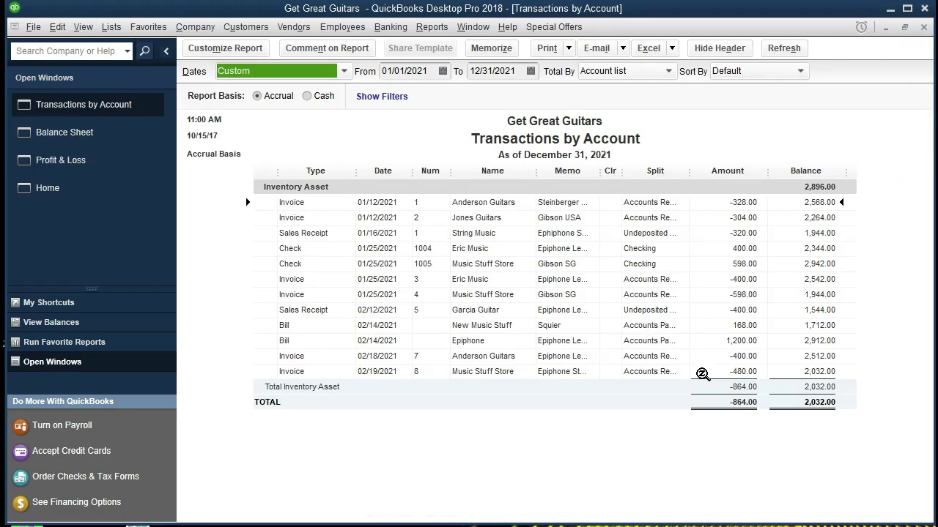
double_click(702, 374)
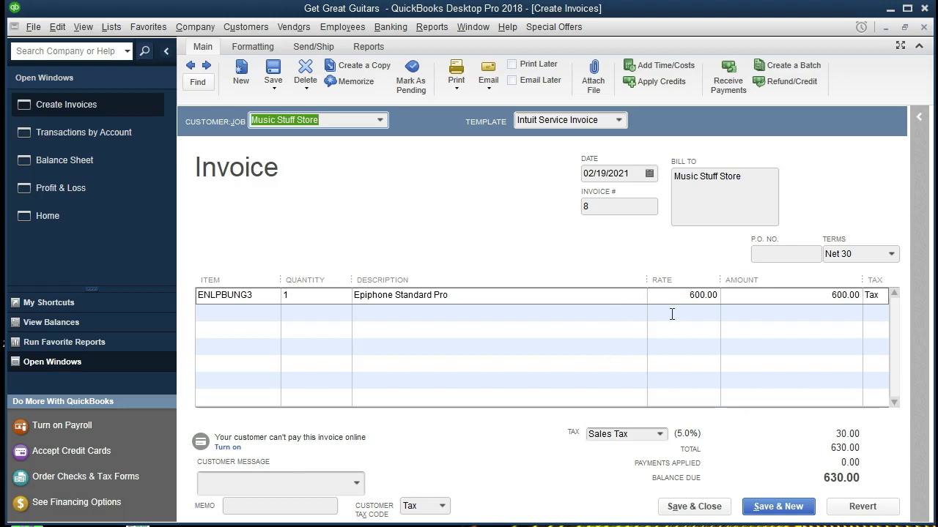
left_click(924, 27)
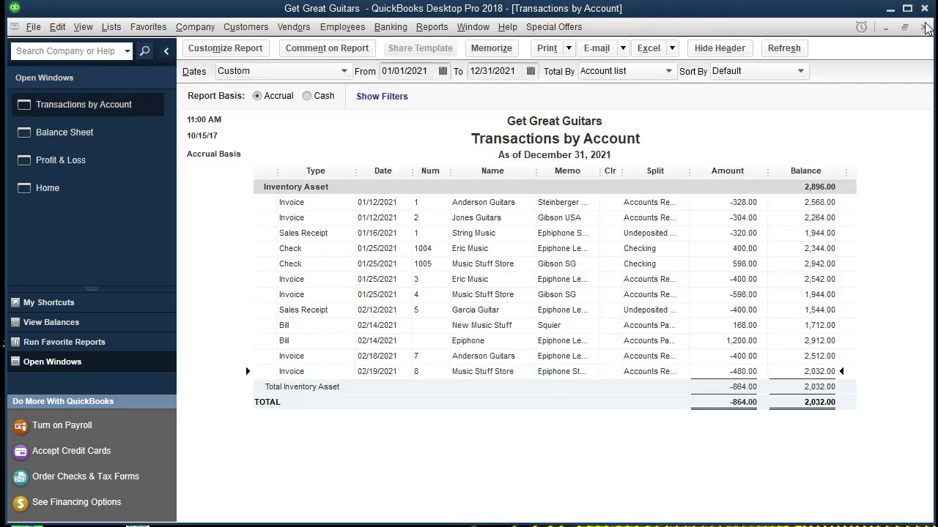
left_click(925, 27)
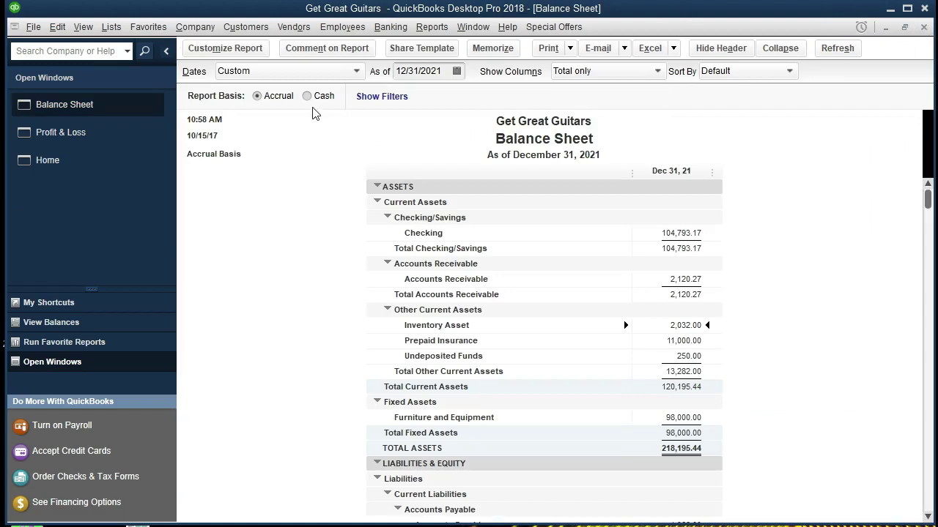
Step: Trace Cost of Goods Sold to invoice 8's 480.00, close both windows, and return Home
left_click(131, 133)
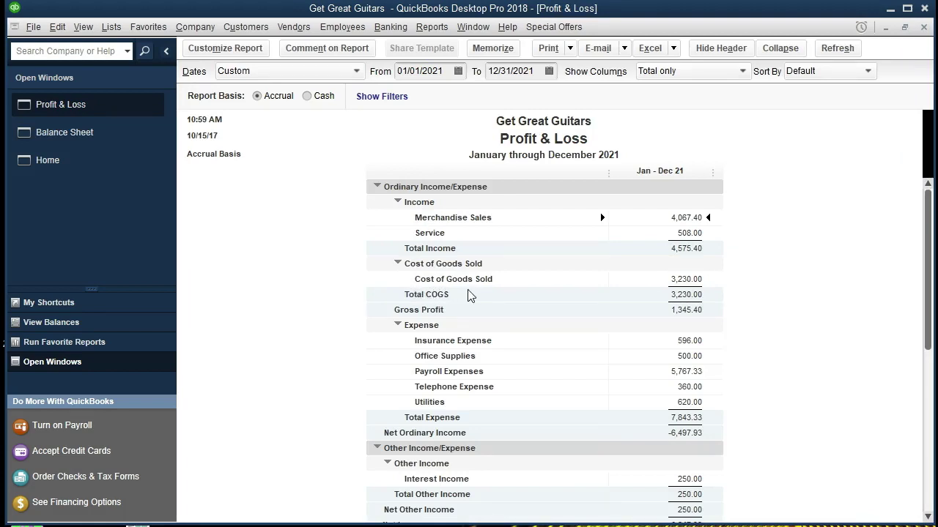
double_click(647, 277)
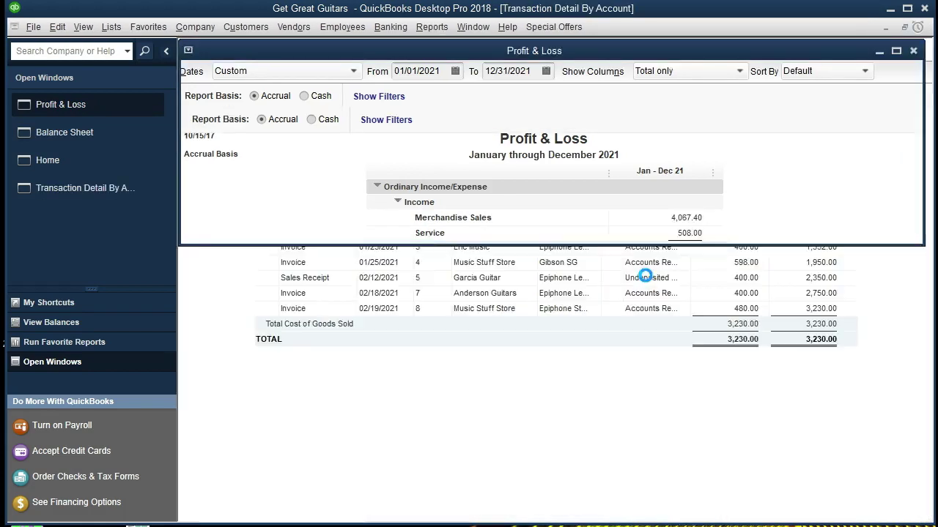
double_click(709, 311)
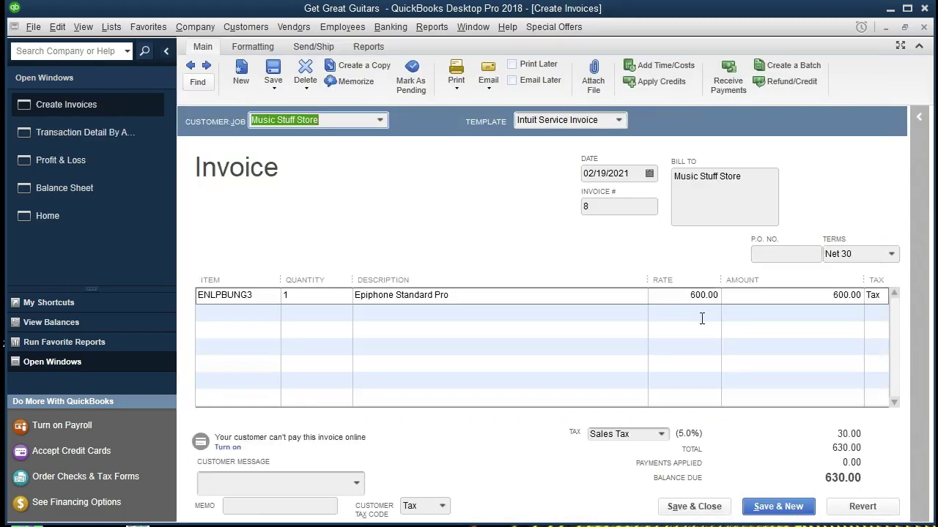
left_click(923, 26)
left_click(924, 27)
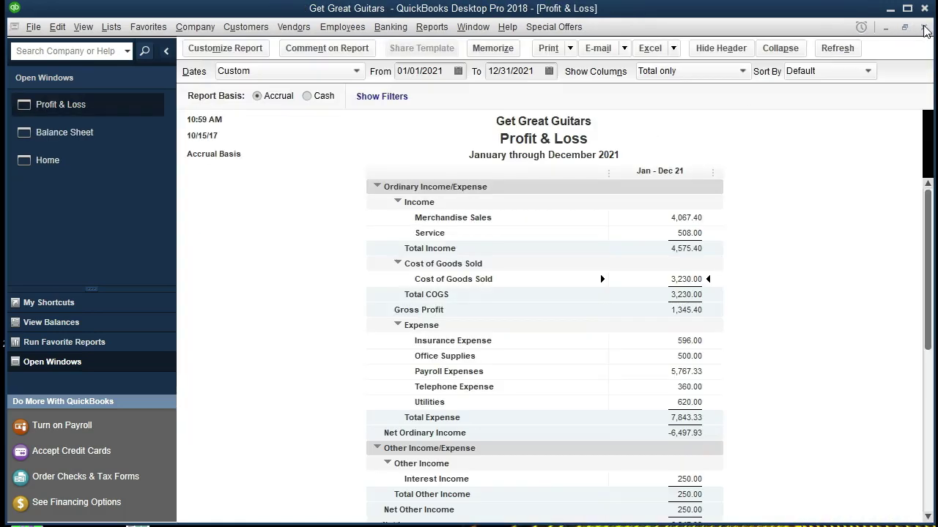
left_click(115, 168)
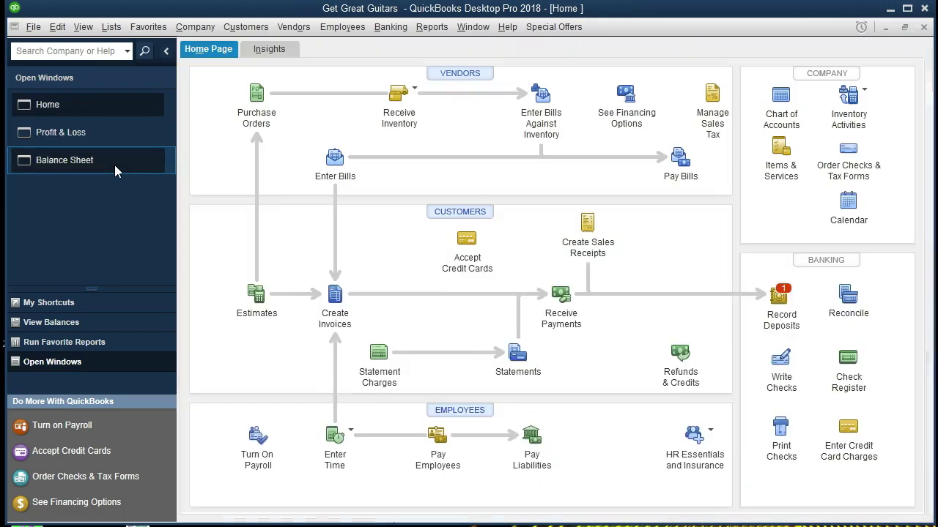
Step: Create a new invoice for customer Smith Guitars dated 02/20/2021, ready at invoice number 9
left_click(338, 304)
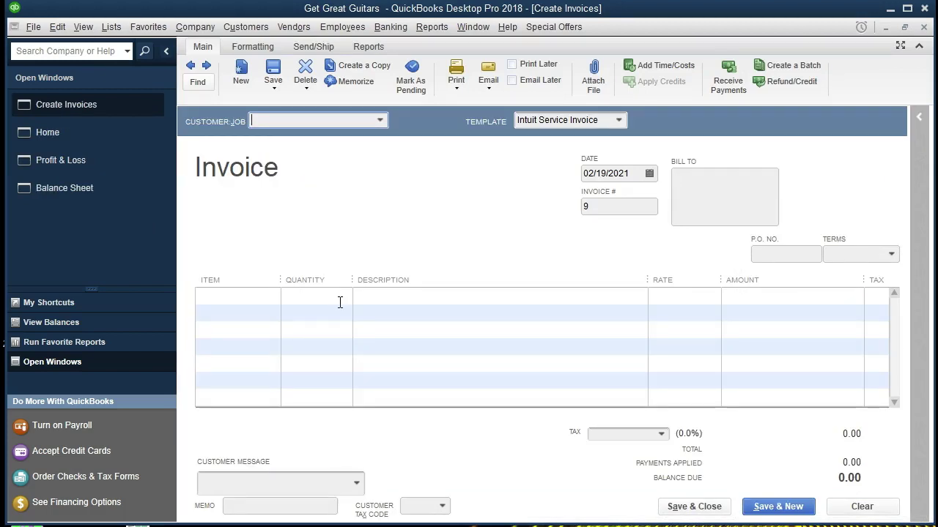
left_click(380, 122)
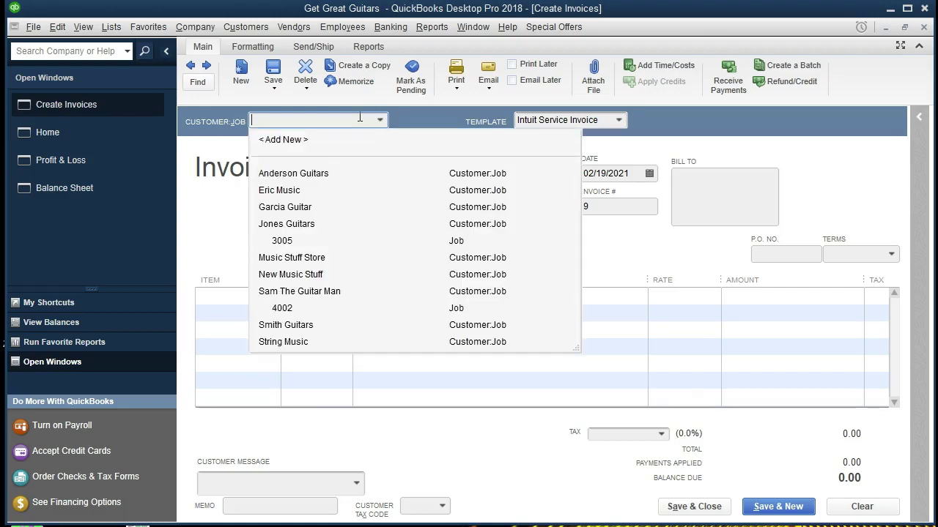
type("Smith Guitars")
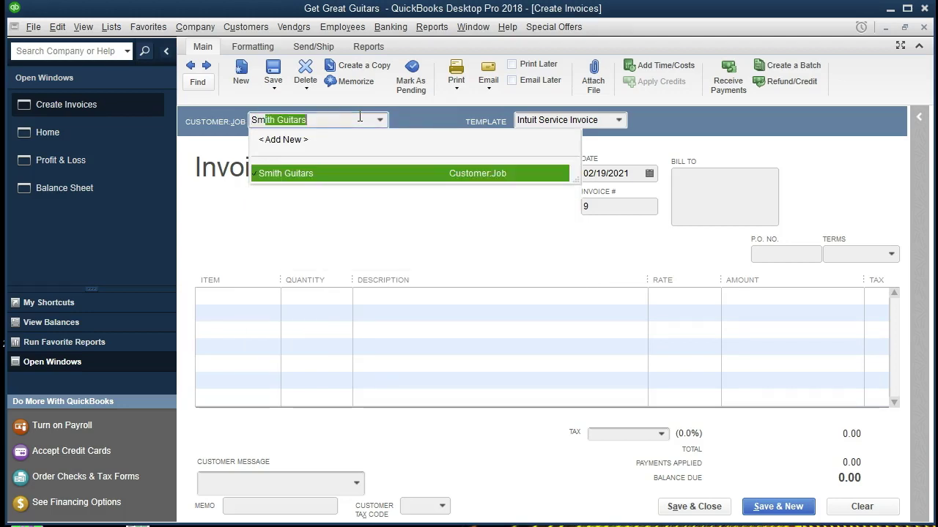
key("Tab")
key("Tab")
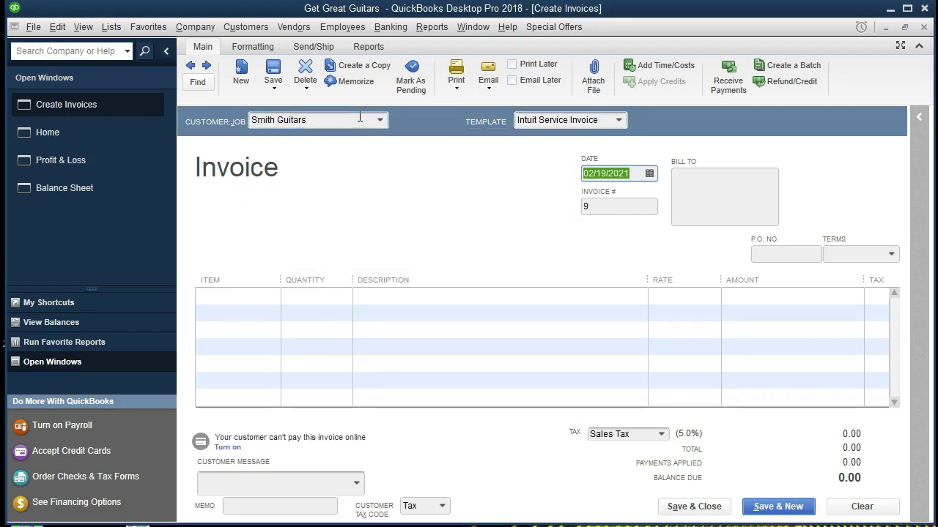
key("plus")
key("Tab")
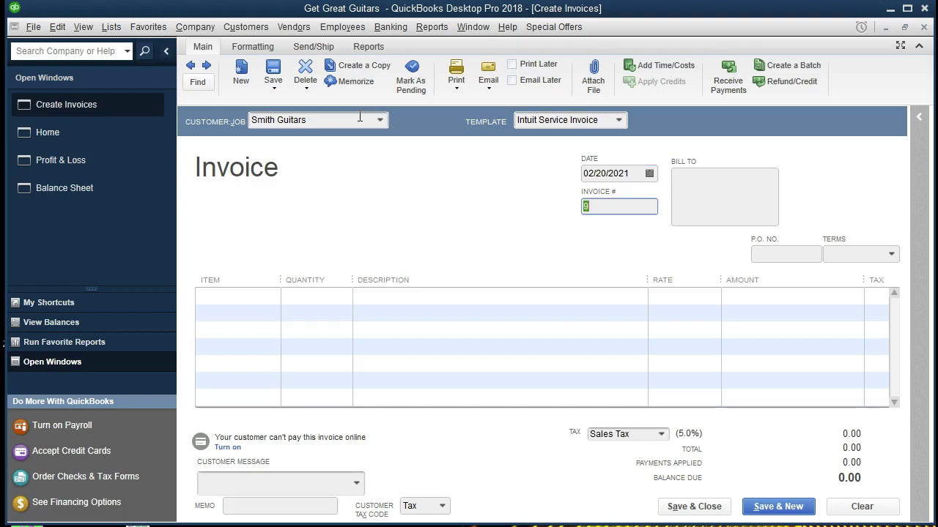
key("Tab")
key("Tab")
key("Tab")
key("Tab")
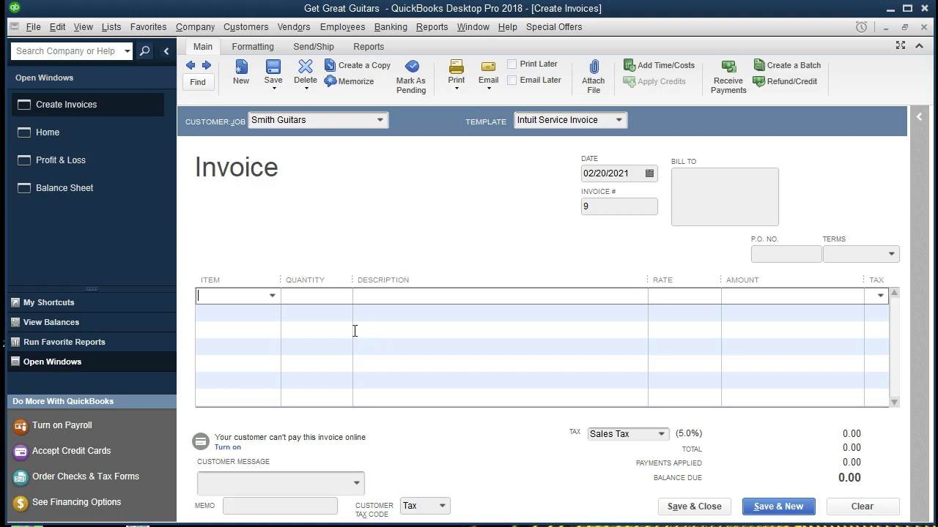
Step: Enter WILDKAT with quantity 1 as the invoice's first line item
left_click(271, 297)
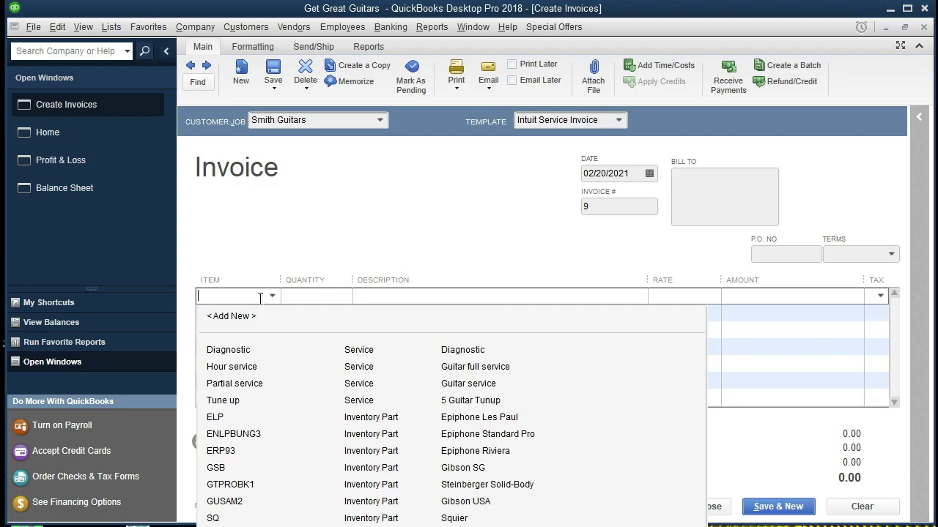
type("WILDKAT")
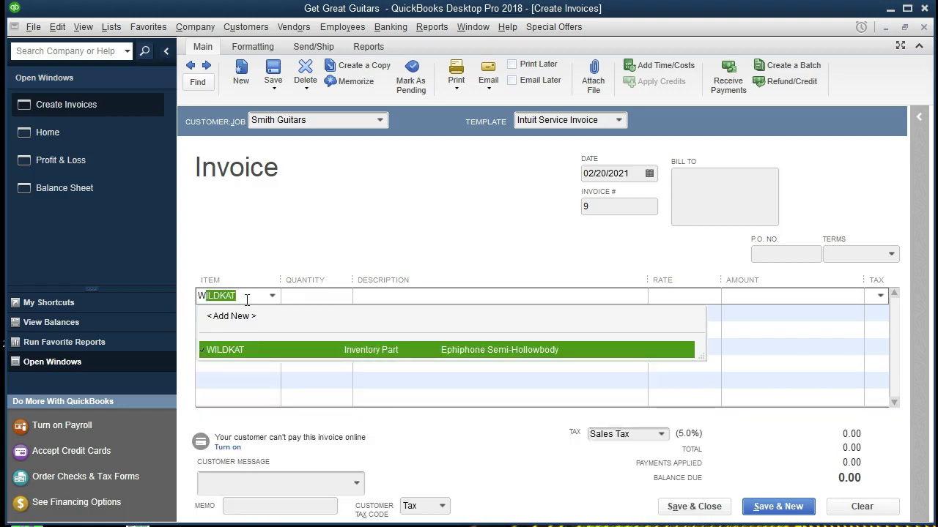
key("Tab")
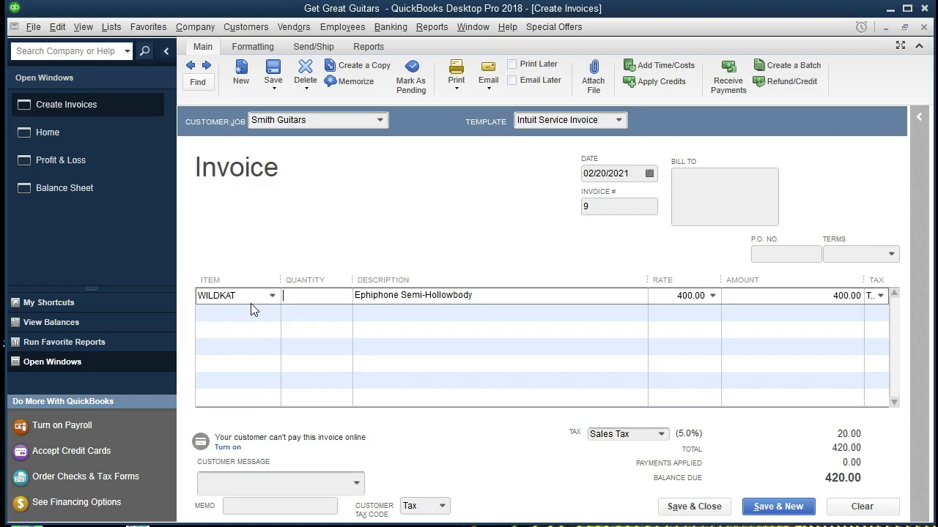
type("1")
key("Tab")
key("Tab")
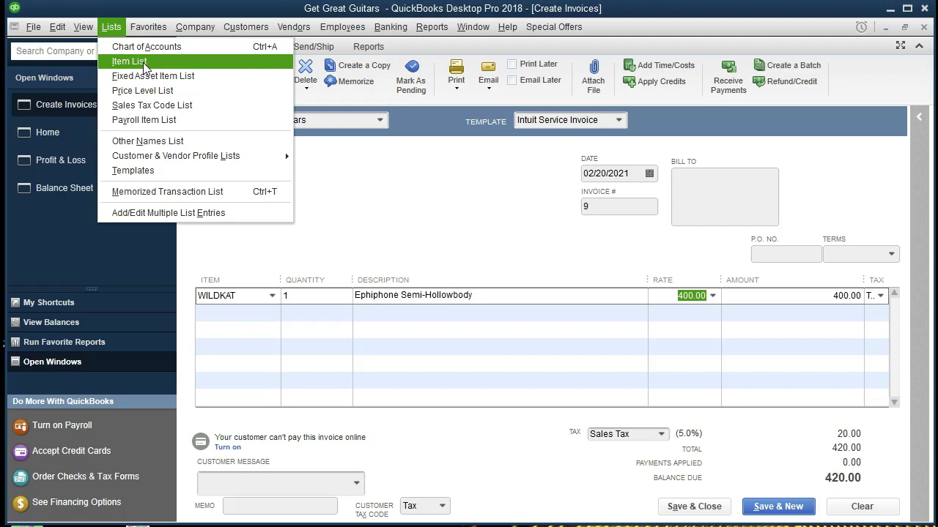
left_click(143, 62)
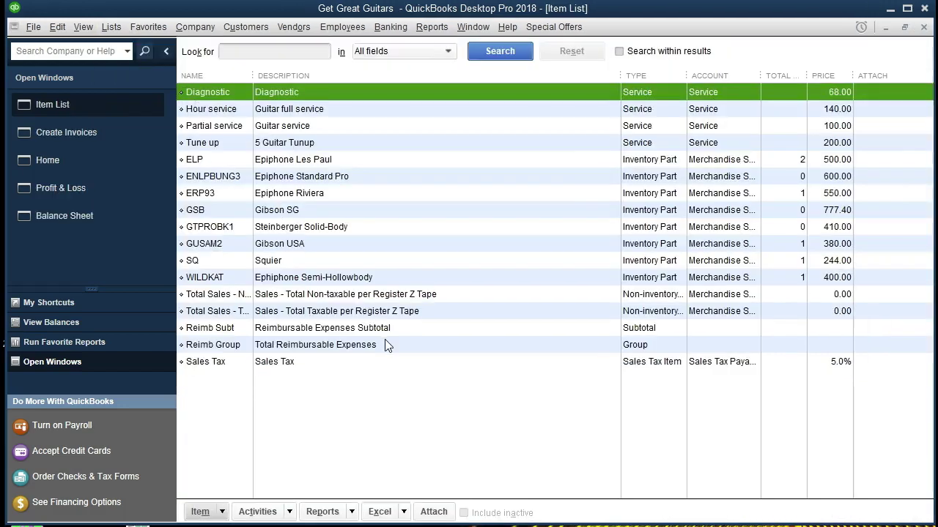
left_click(236, 278)
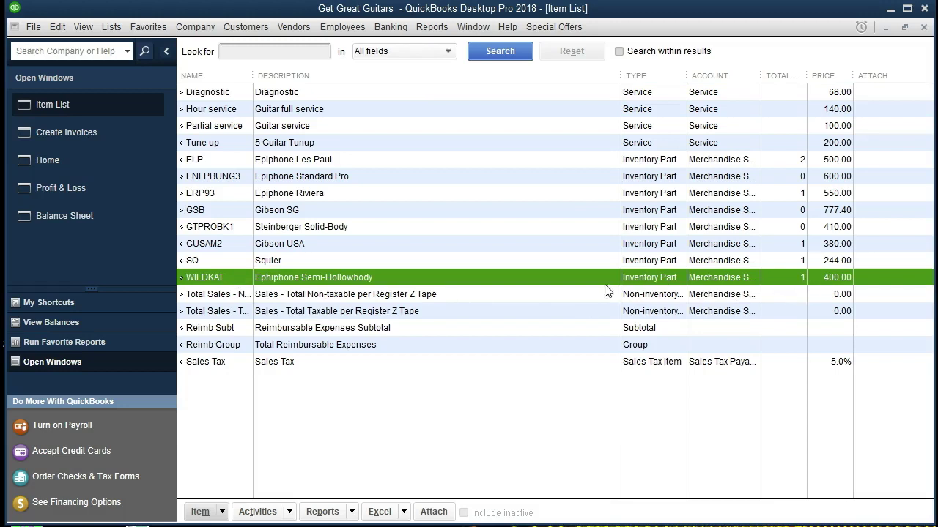
double_click(563, 284)
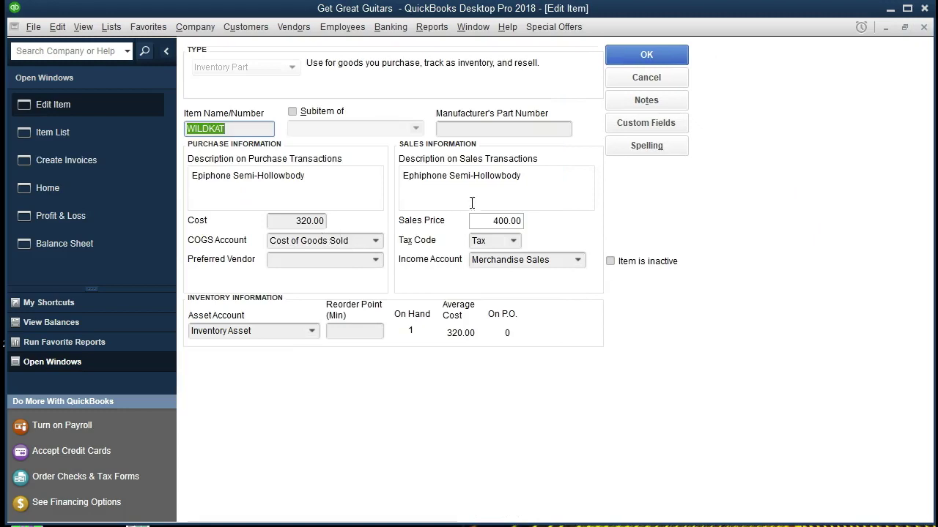
left_click(924, 28)
left_click(924, 28)
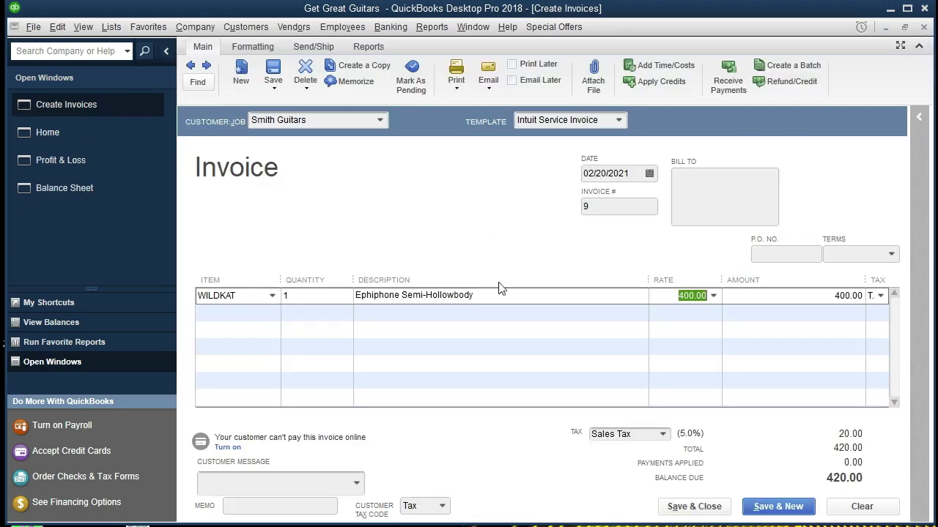
Step: Save invoice 9 and drill into the Balance Sheet's Accounts Receivable 2,540.27 total
left_click(671, 513)
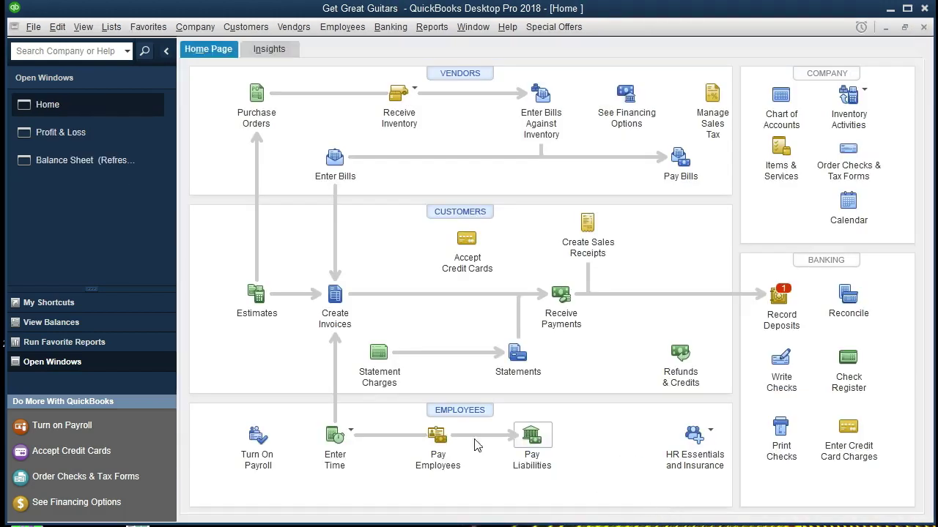
left_click(135, 164)
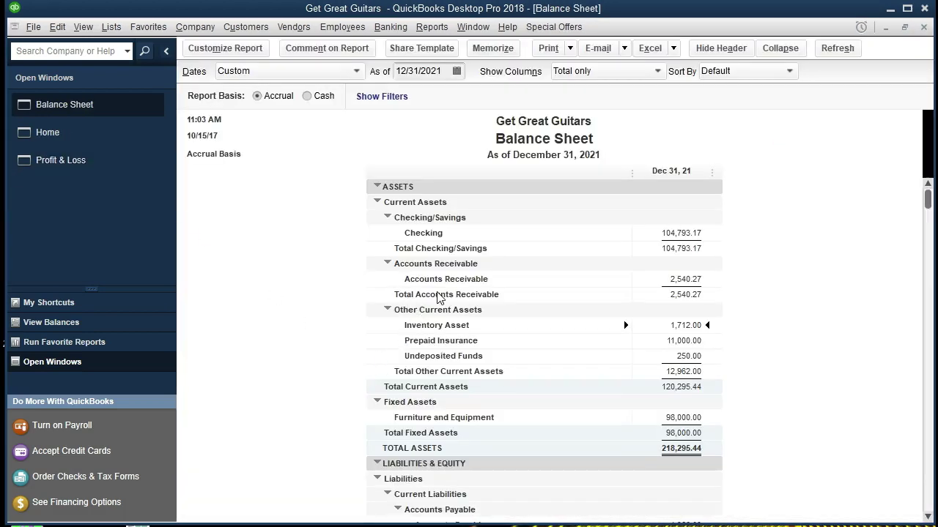
double_click(648, 280)
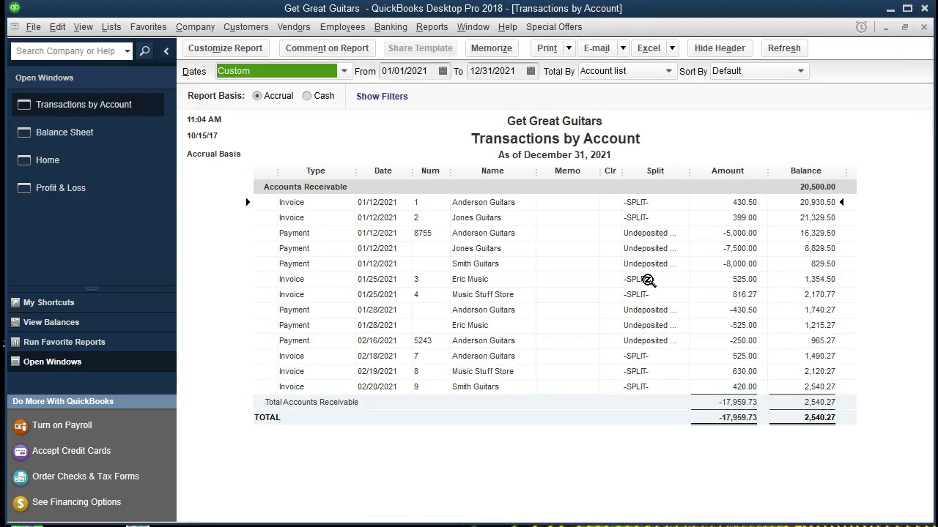
Step: Open Smith Guitars' 420.00 invoice from the detail, close it, and switch to Profit & Loss
double_click(712, 388)
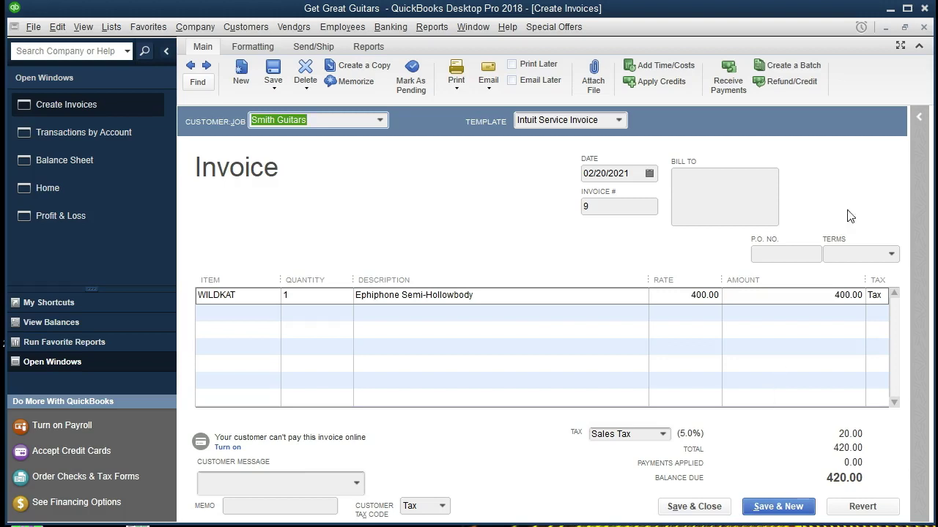
left_click(923, 28)
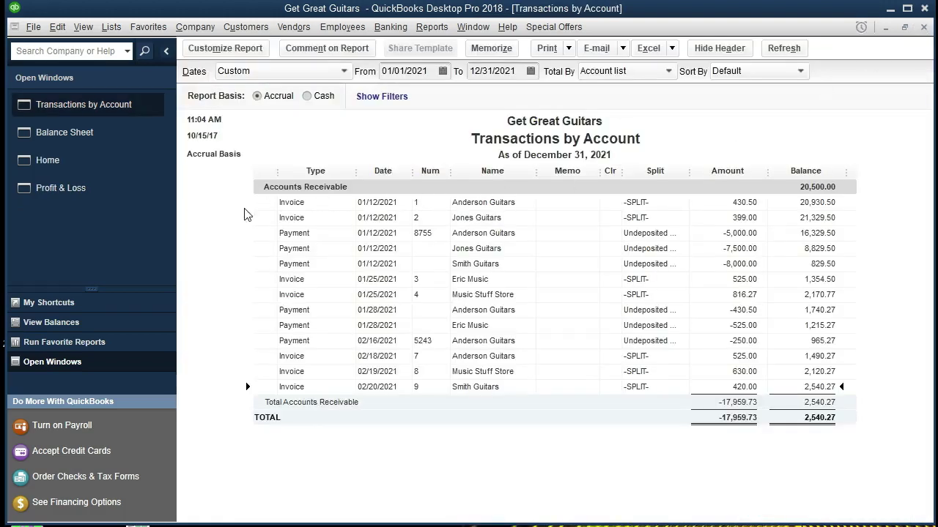
left_click(111, 194)
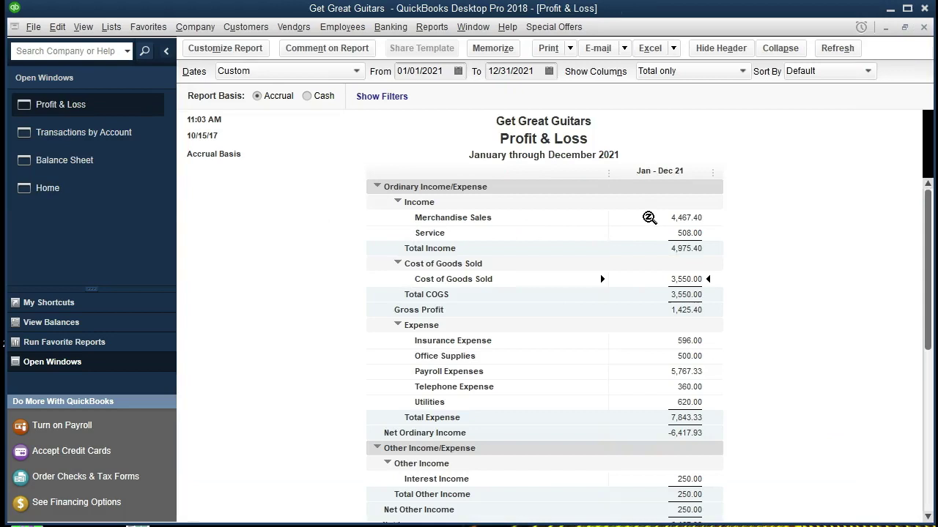
Step: Trace Merchandise Sales to Smith Guitars' 400.00 invoice 9, then review the Balance Sheet's liabilities
double_click(649, 217)
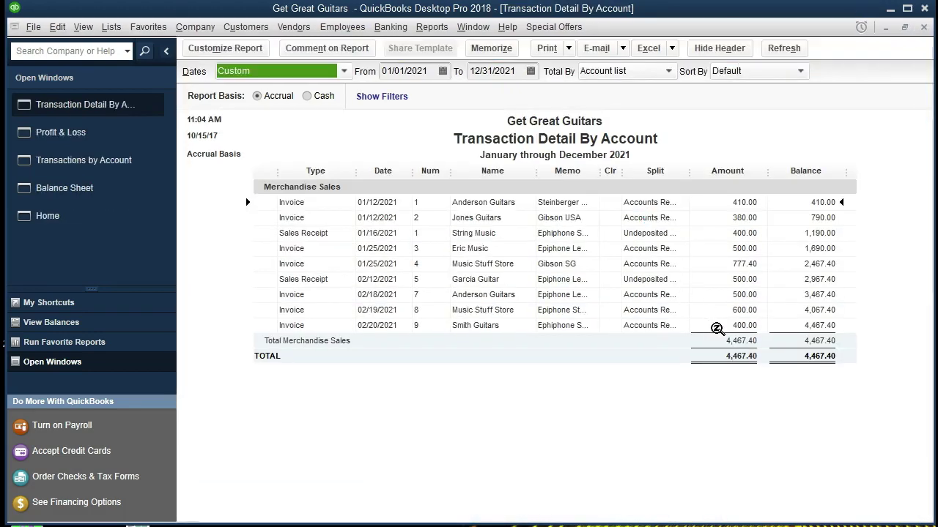
double_click(716, 329)
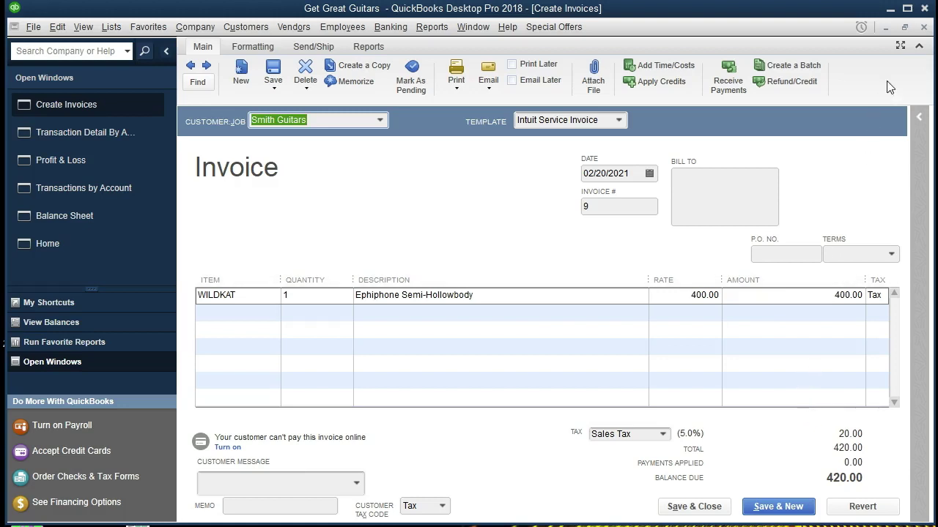
left_click(924, 27)
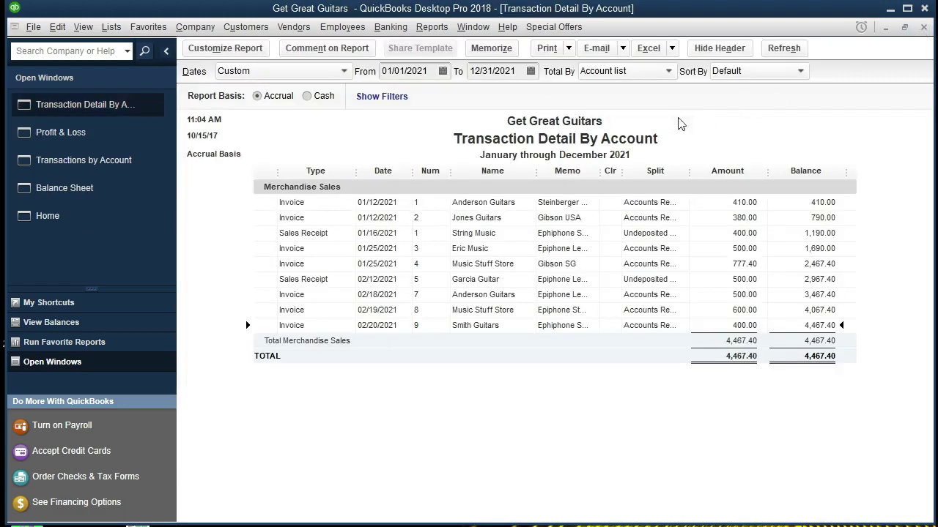
left_click(108, 188)
scroll(314, 286, "down", 5)
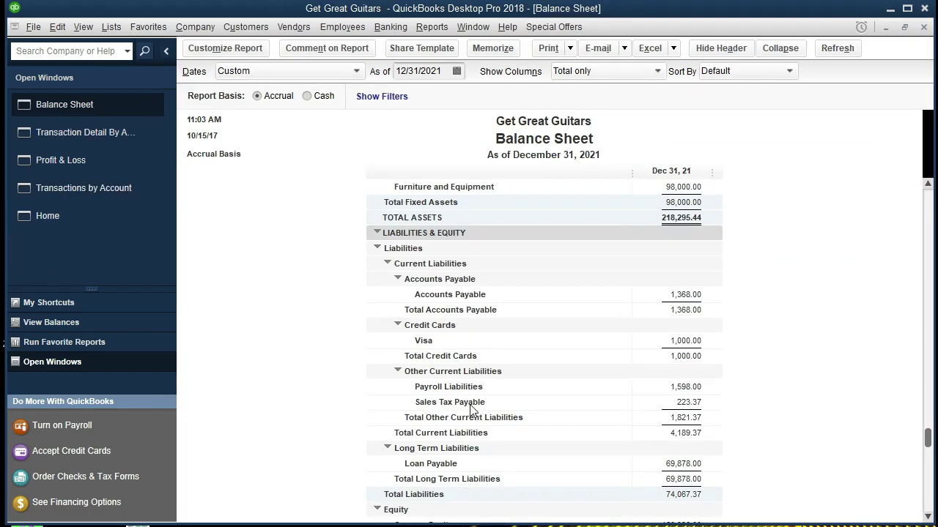
double_click(653, 404)
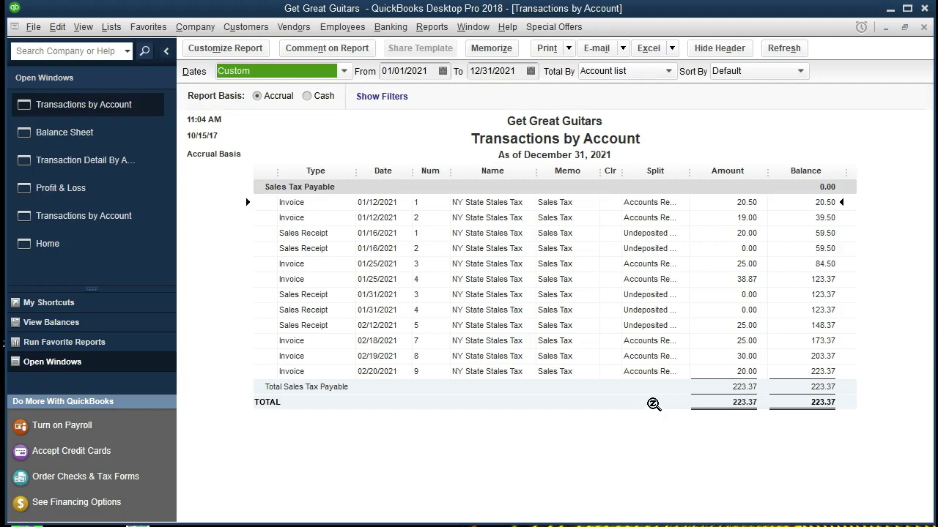
double_click(718, 373)
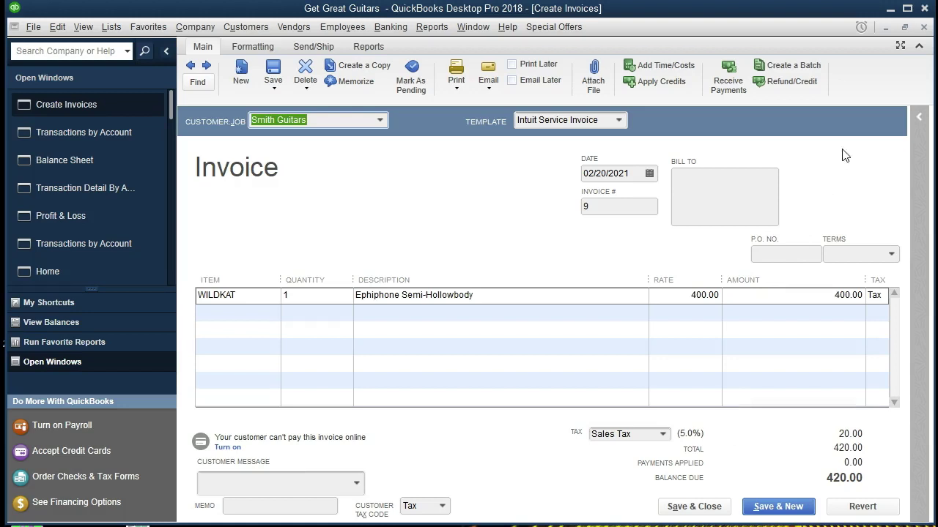
left_click(924, 27)
left_click(925, 27)
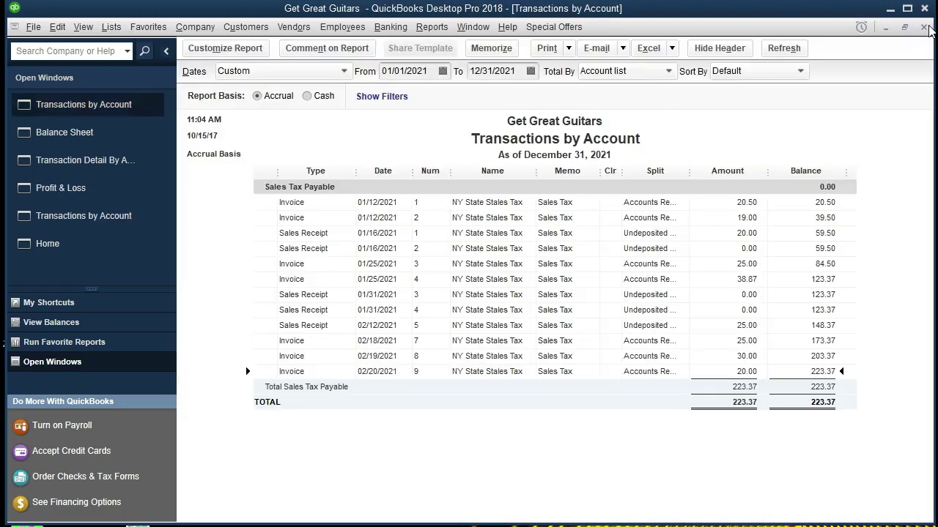
left_click(925, 27)
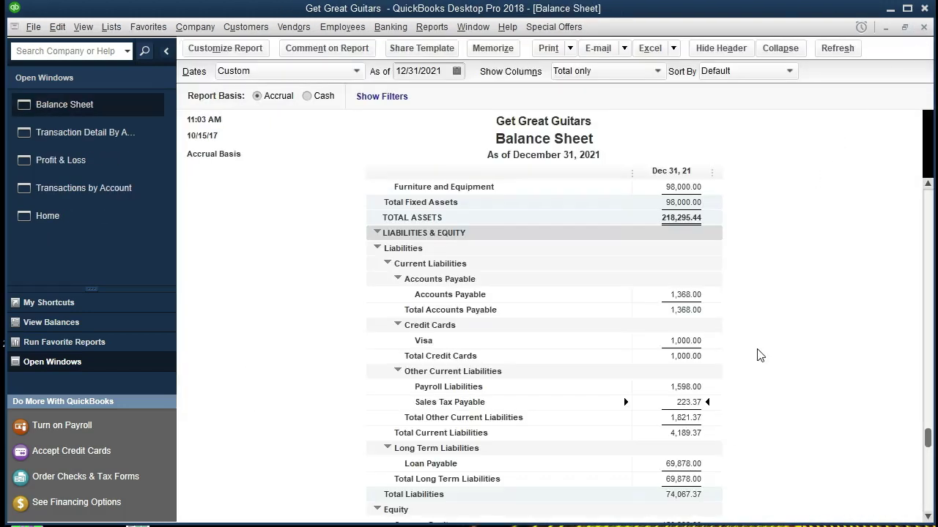
scroll(759, 354, "up", 2)
scroll(759, 354, "up", 3)
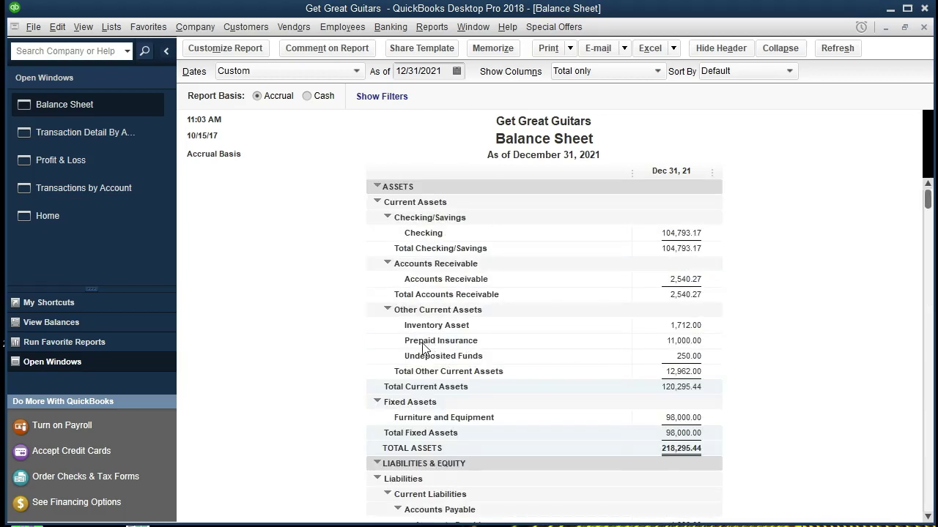
double_click(644, 323)
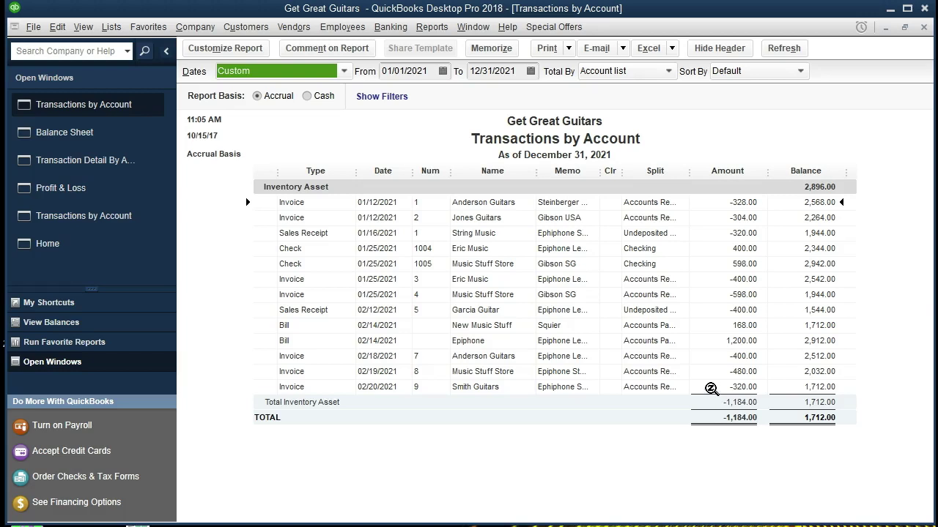
double_click(711, 388)
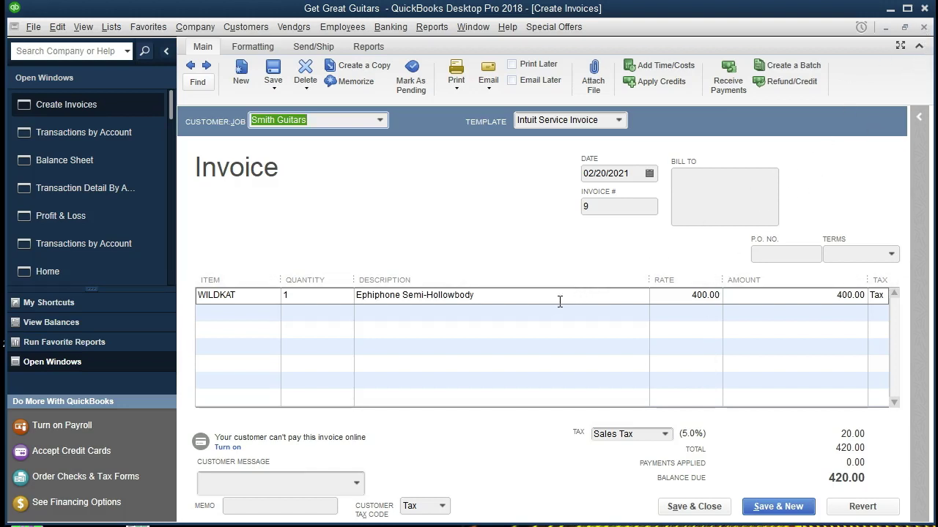
left_click(924, 27)
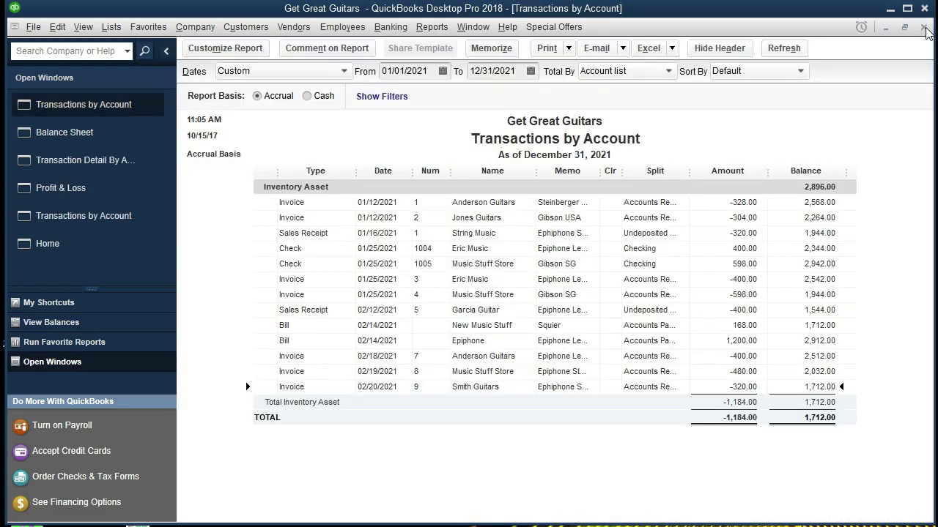
left_click(924, 27)
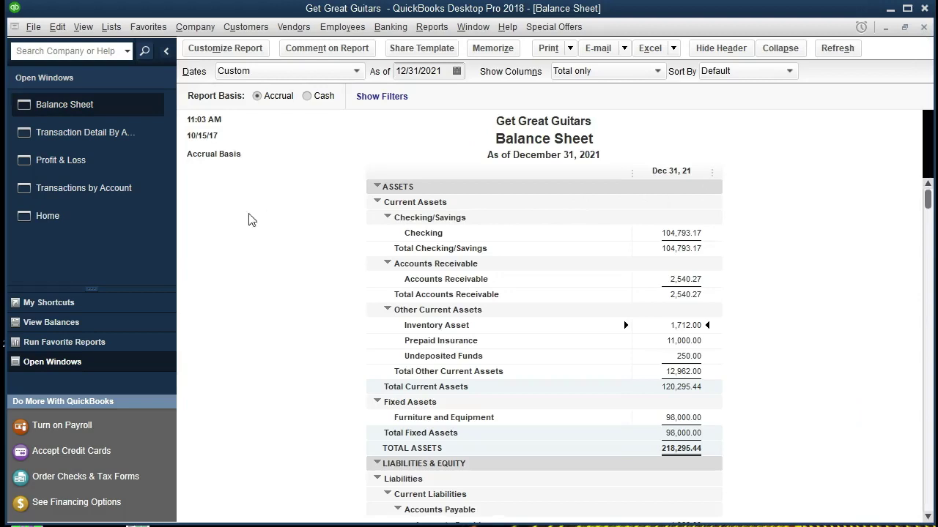
Step: Drill from Profit & Loss Cost of Goods Sold into Smith Guitars invoice 9, then close both windows
left_click(132, 161)
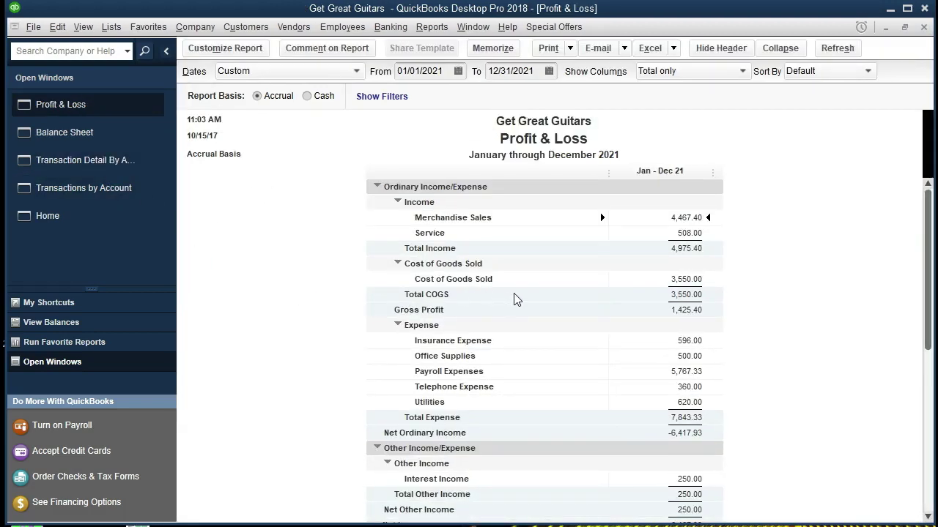
double_click(634, 279)
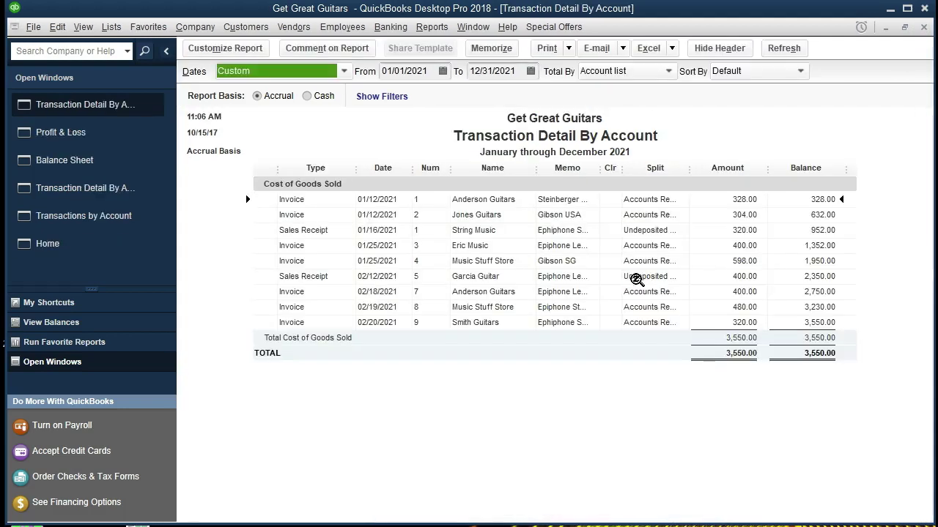
left_click(706, 326)
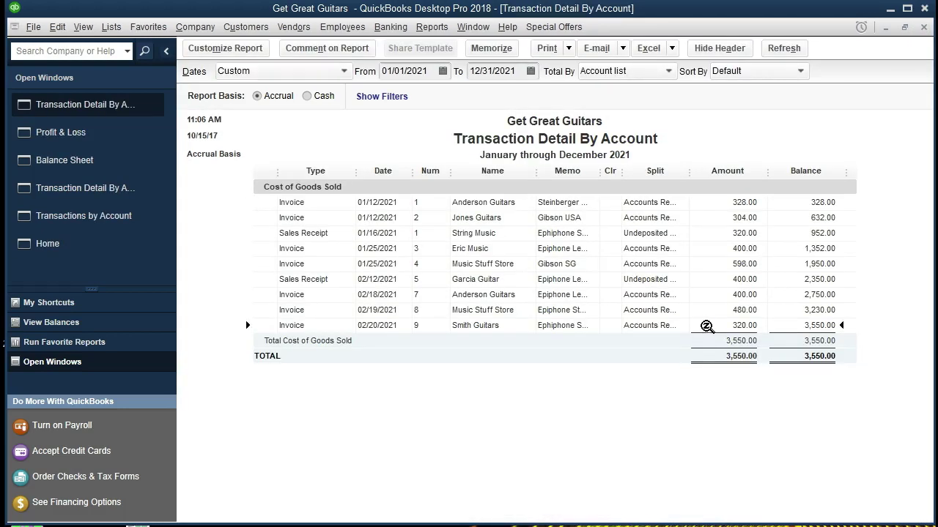
double_click(706, 326)
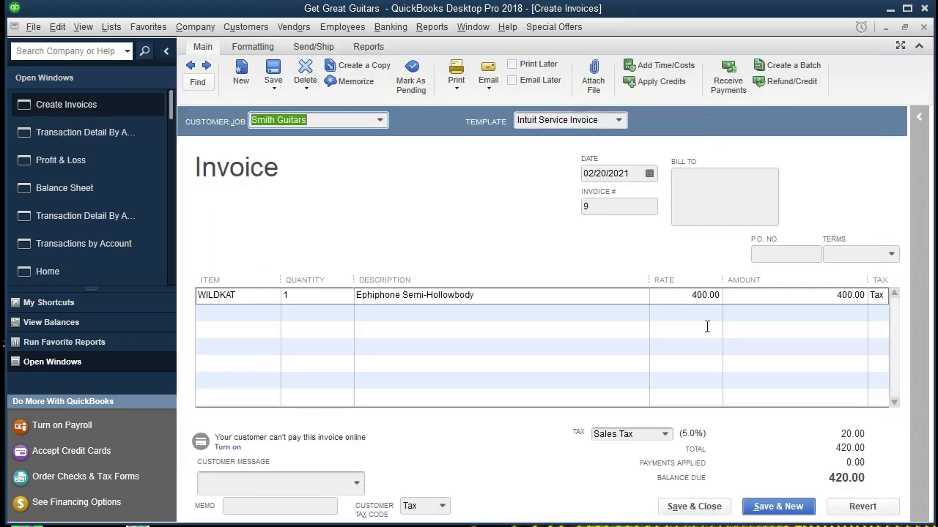
left_click(924, 28)
left_click(924, 27)
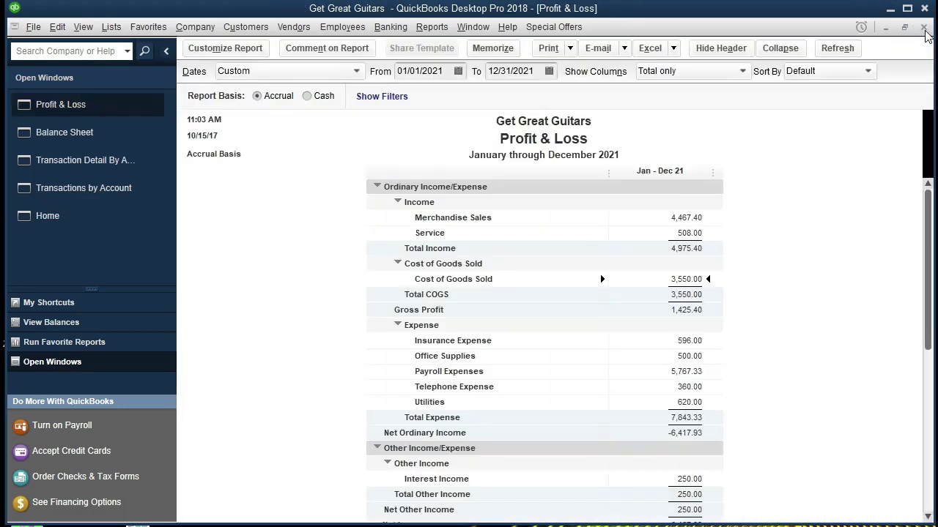
Step: Run the Customer Balance Detail report from Customers & Receivables
left_click(432, 27)
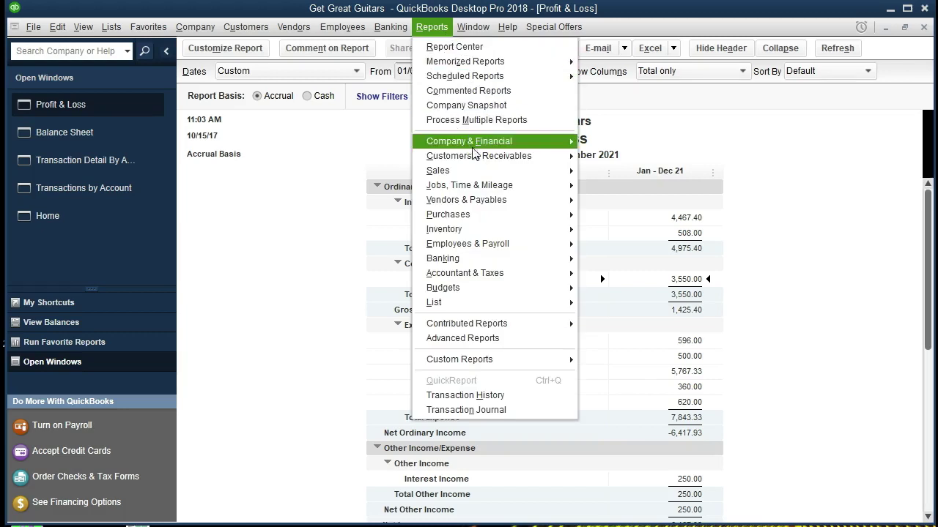
mouse_move(548, 160)
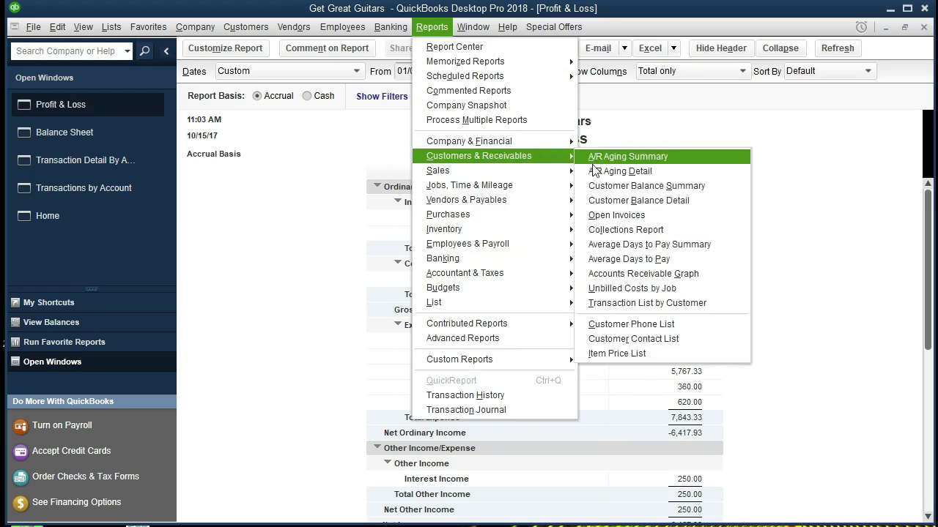
left_click(695, 200)
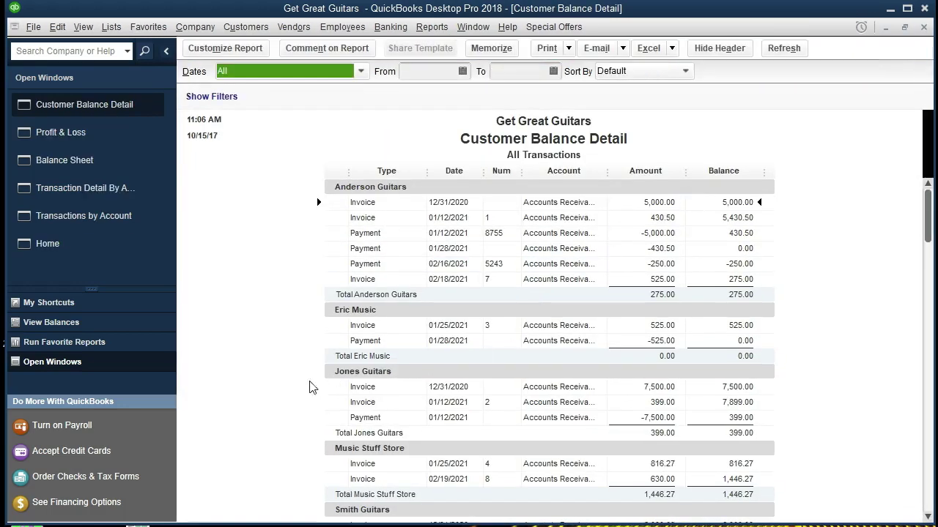
scroll(295, 372, "down", 3)
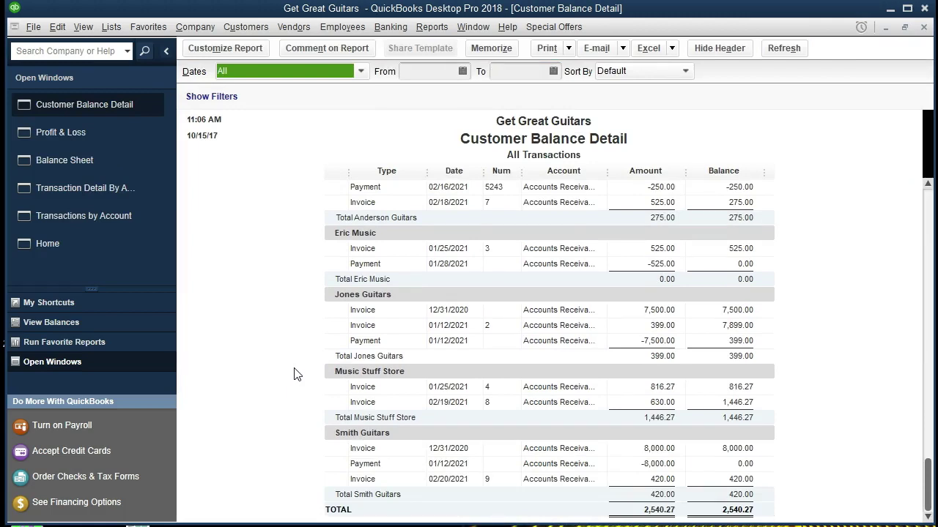
Step: Open Smith Guitars' 02/20/2021 invoice 9 from the report to confirm 420.00, then close it
left_click(635, 397)
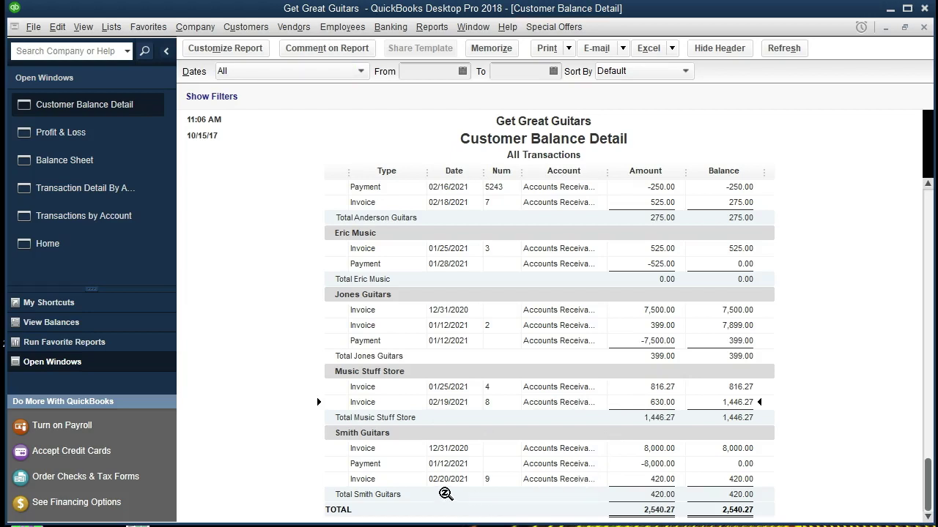
left_click(634, 478)
double_click(649, 477)
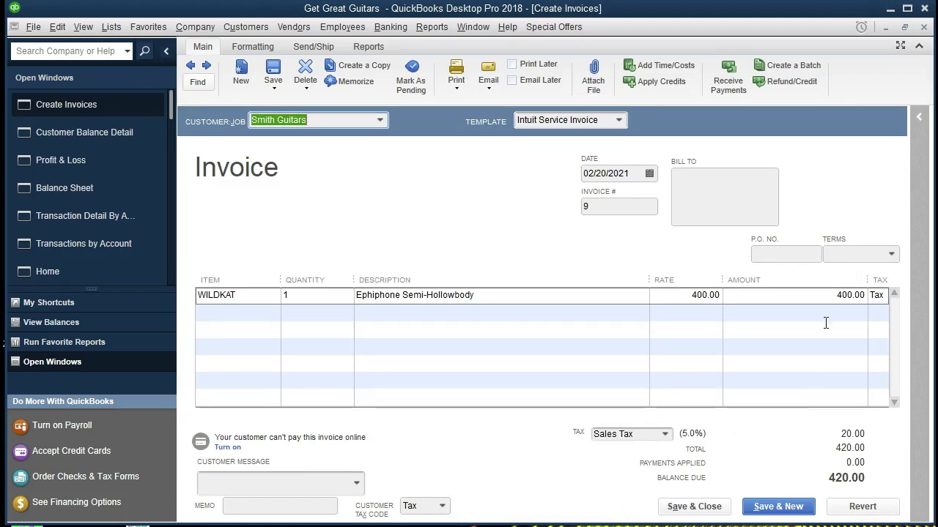
left_click(923, 27)
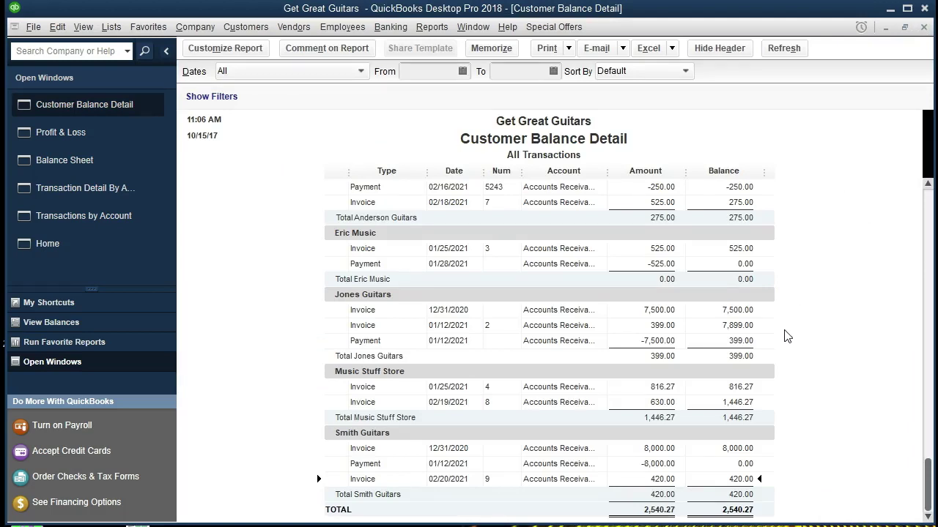